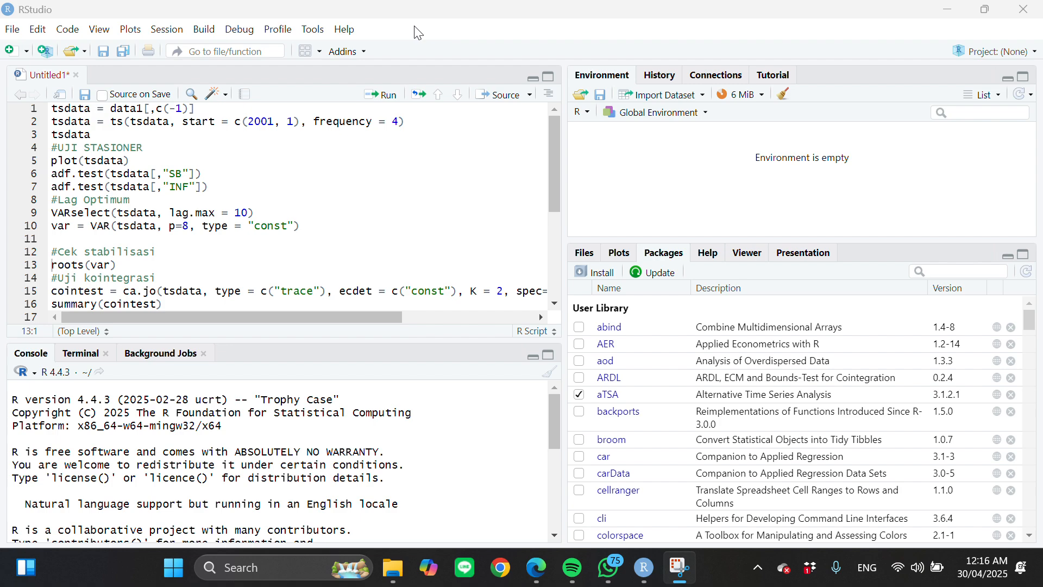
{"action": "left_click", "coordinate": [12, 30]}
{"action": "mouse_move", "coordinate": [65, 63]}
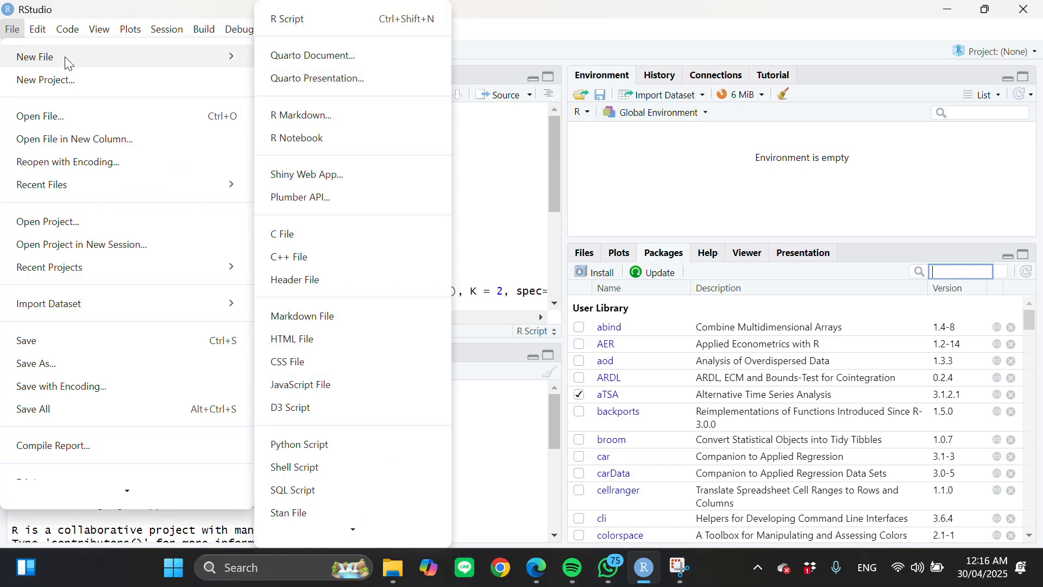
{"action": "key", "text": "Escape"}
{"action": "key", "text": "Escape"}
{"action": "key", "text": "alt+s"}
{"action": "left_click", "coordinate": [391, 212]}
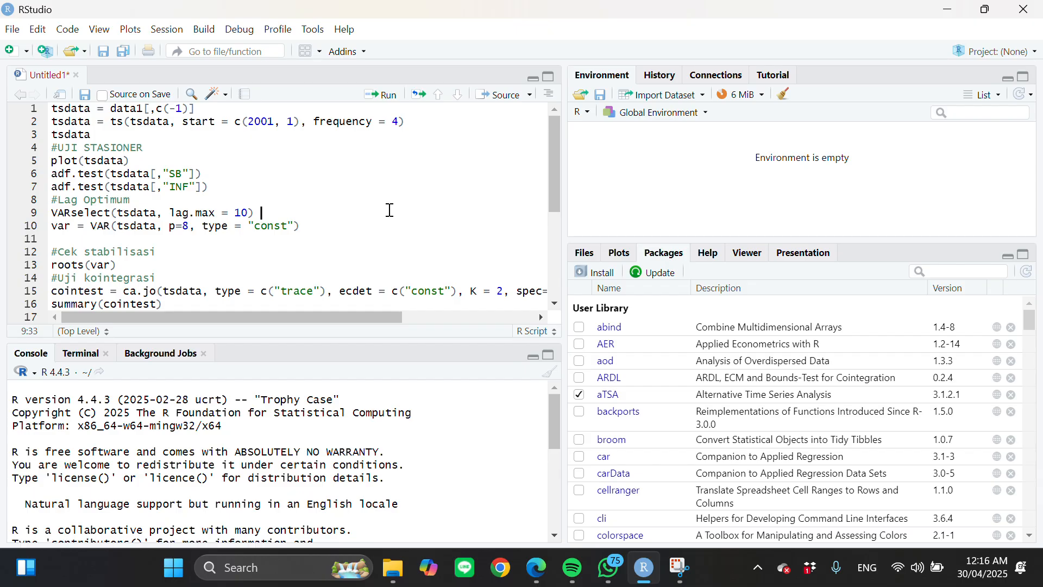
- Start an Excel dataset import and load the data1 workbook from the Downloads folder
{"action": "left_click", "coordinate": [18, 33]}
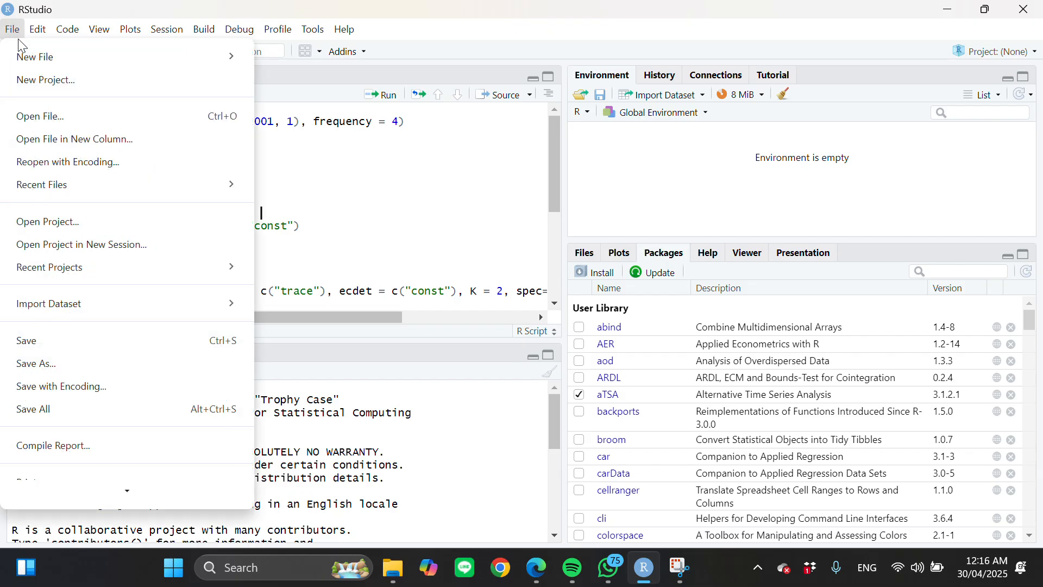
{"action": "mouse_move", "coordinate": [52, 305]}
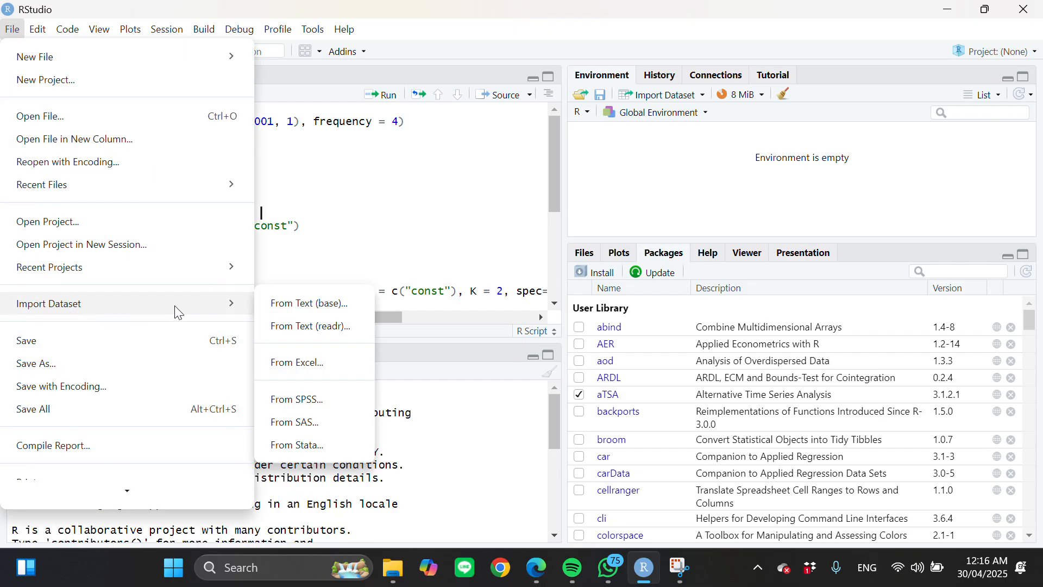
{"action": "left_click", "coordinate": [274, 361]}
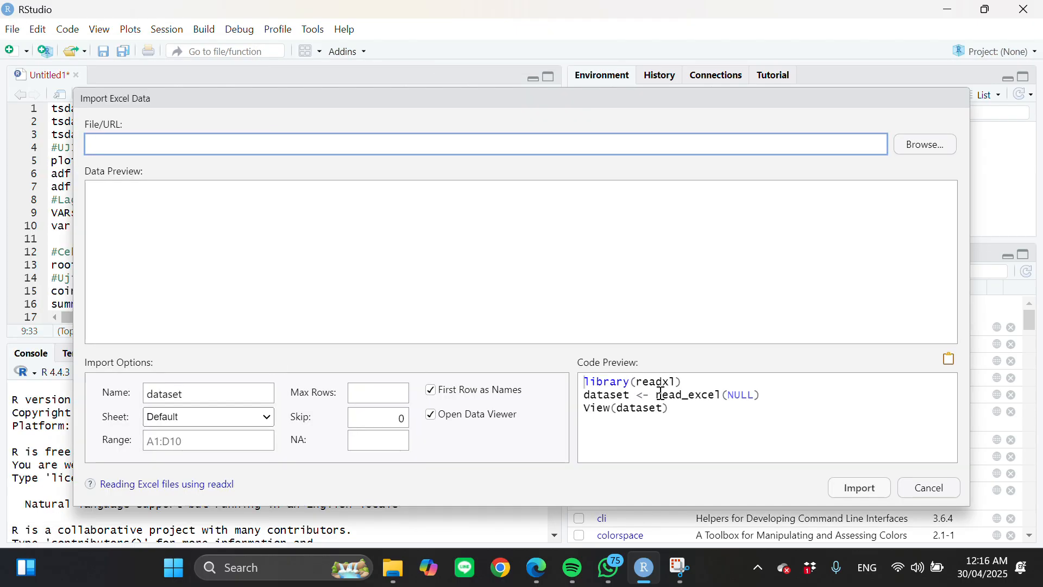
{"action": "left_click", "coordinate": [926, 156]}
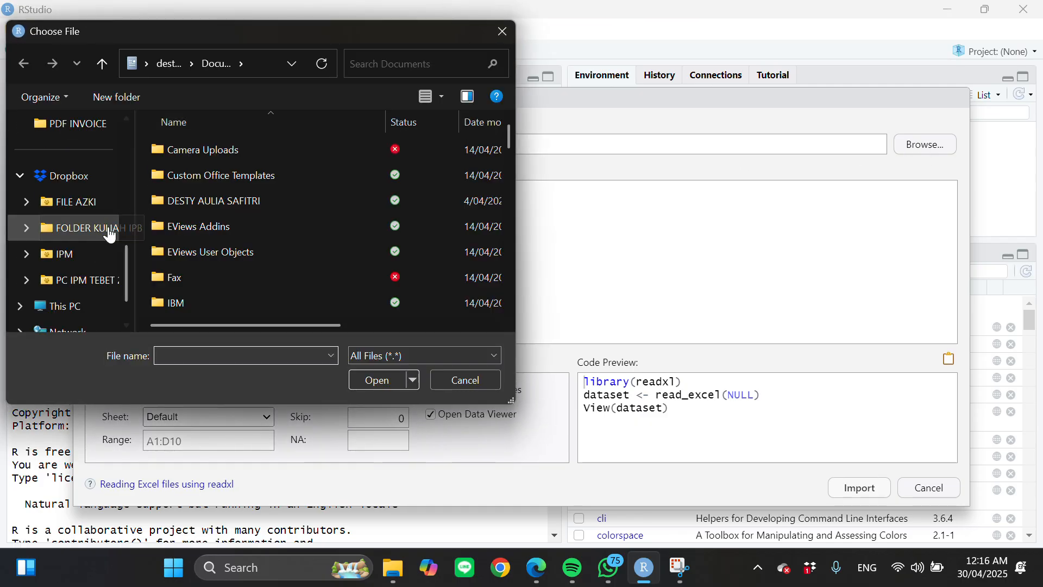
{"action": "scroll", "coordinate": [109, 234], "scroll_direction": "up", "scroll_amount": 5}
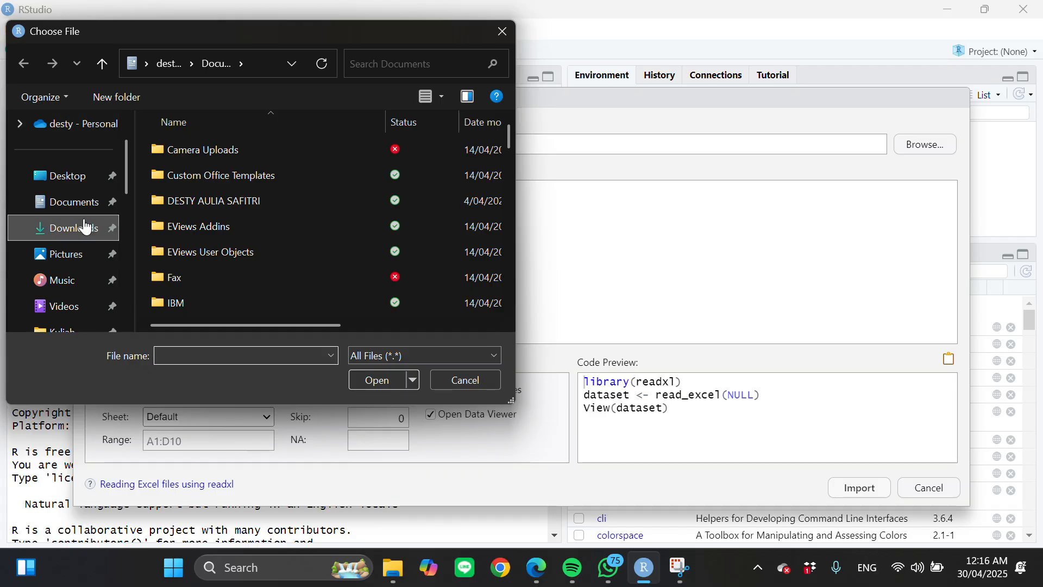
{"action": "left_click", "coordinate": [85, 226]}
{"action": "left_click", "coordinate": [246, 156]}
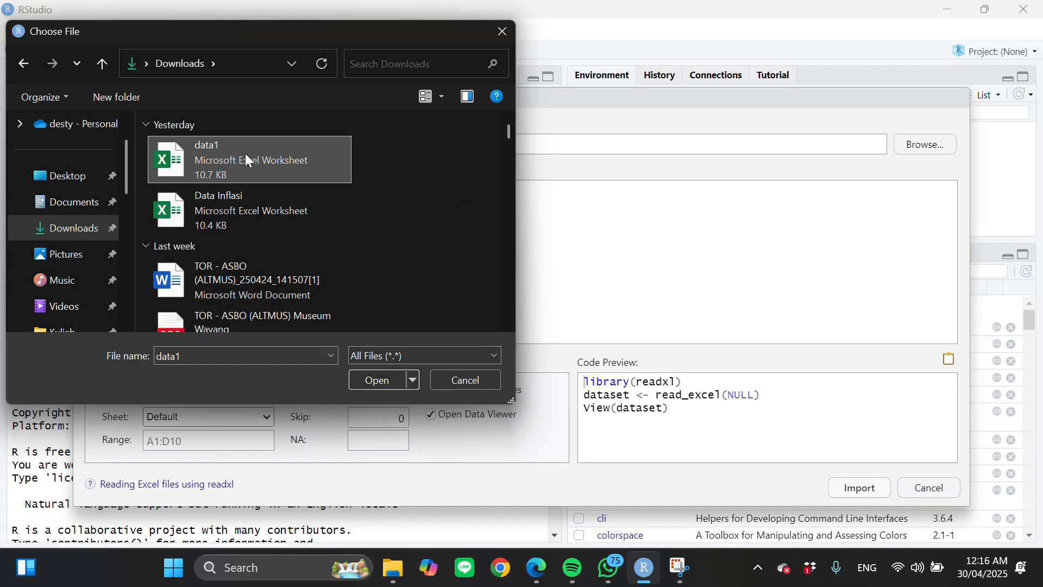
{"action": "double_click", "coordinate": [245, 155]}
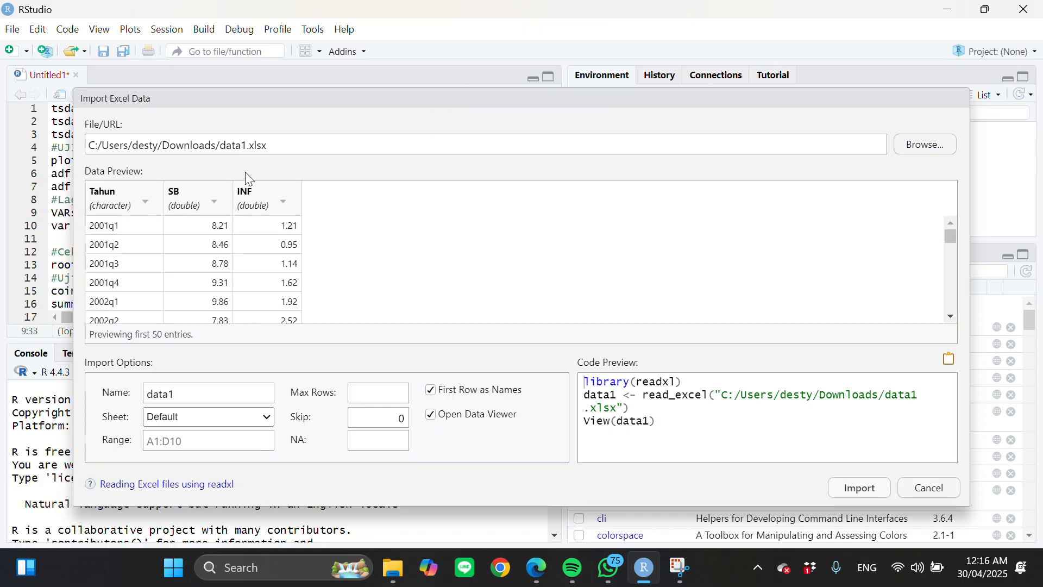
- Check the previewed Tahun, SB and INF rows and import the dataset as data1
{"action": "scroll", "coordinate": [425, 228], "scroll_direction": "down", "scroll_amount": 1}
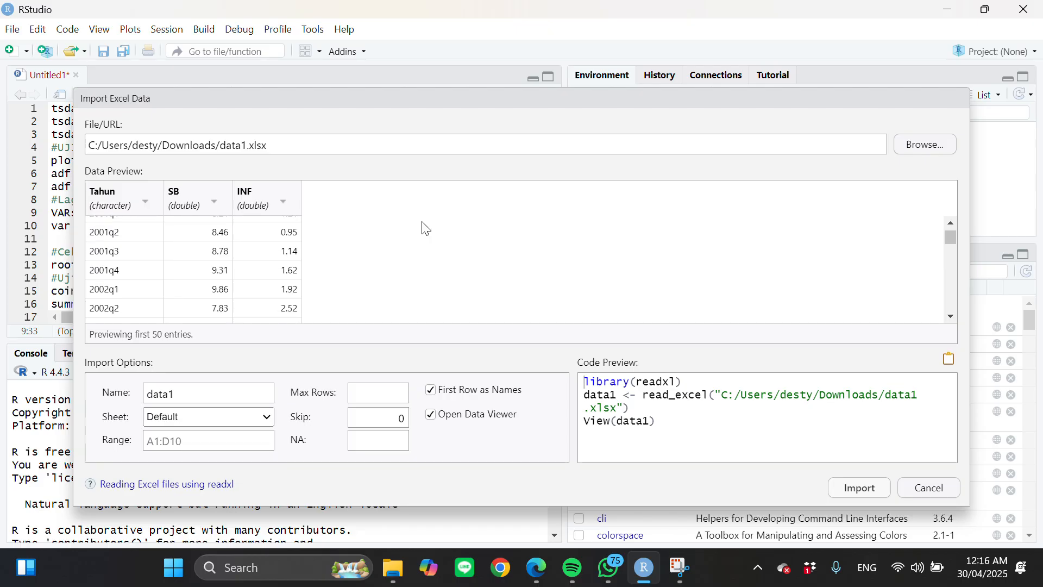
{"action": "scroll", "coordinate": [425, 228], "scroll_direction": "down", "scroll_amount": 10}
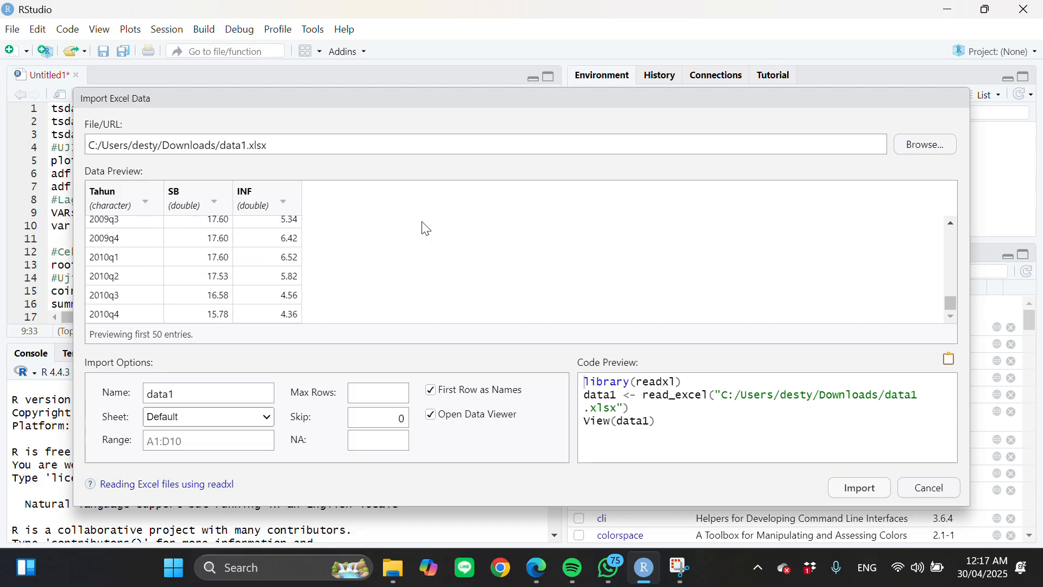
{"action": "left_click", "coordinate": [863, 490]}
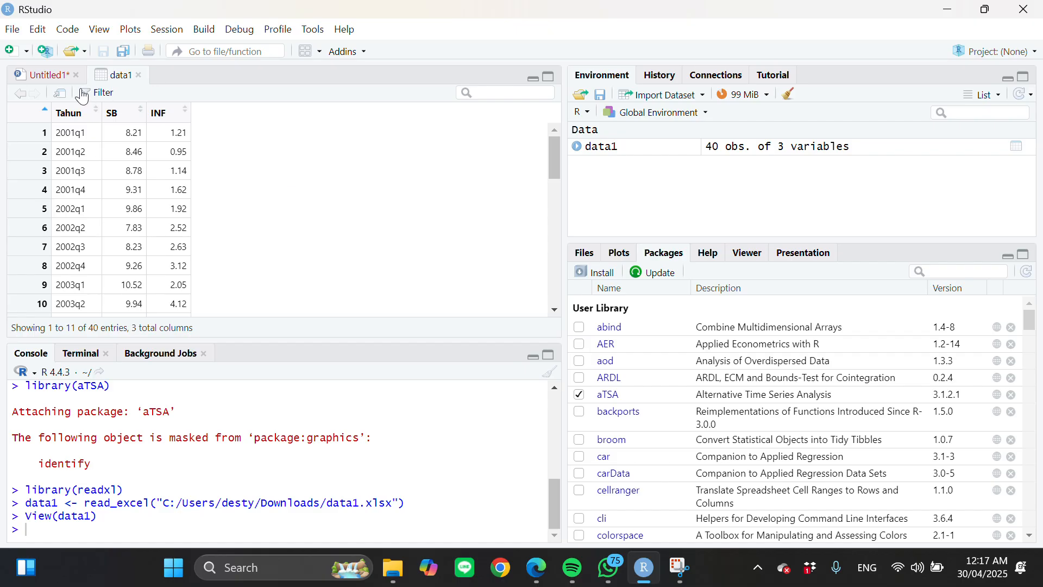
- Return to the Untitled1 script and run tsdata = data1[,c(-1)] to drop the first column
{"action": "left_click", "coordinate": [52, 76]}
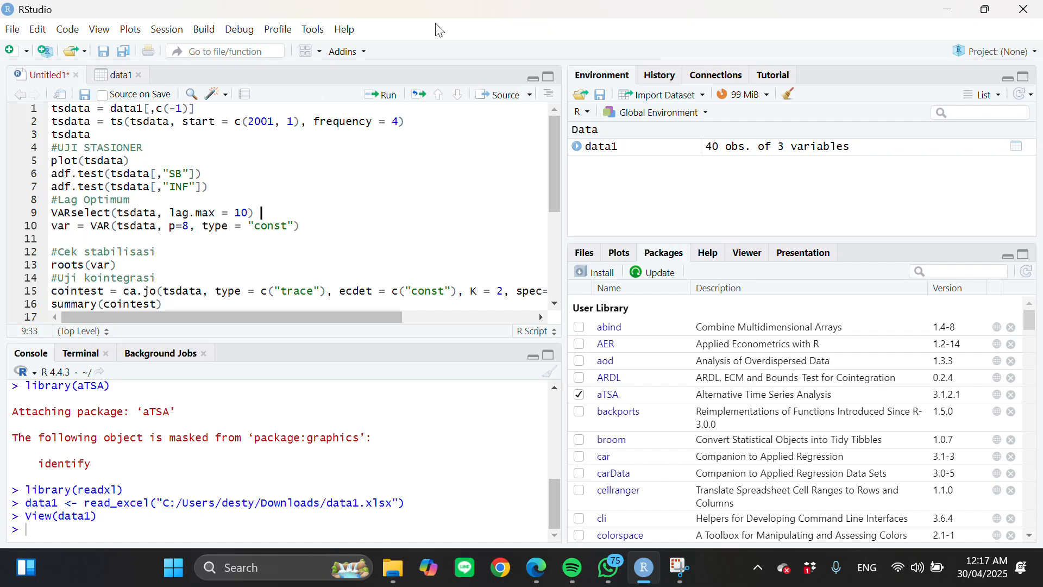
{"action": "key", "text": "super+shift+s"}
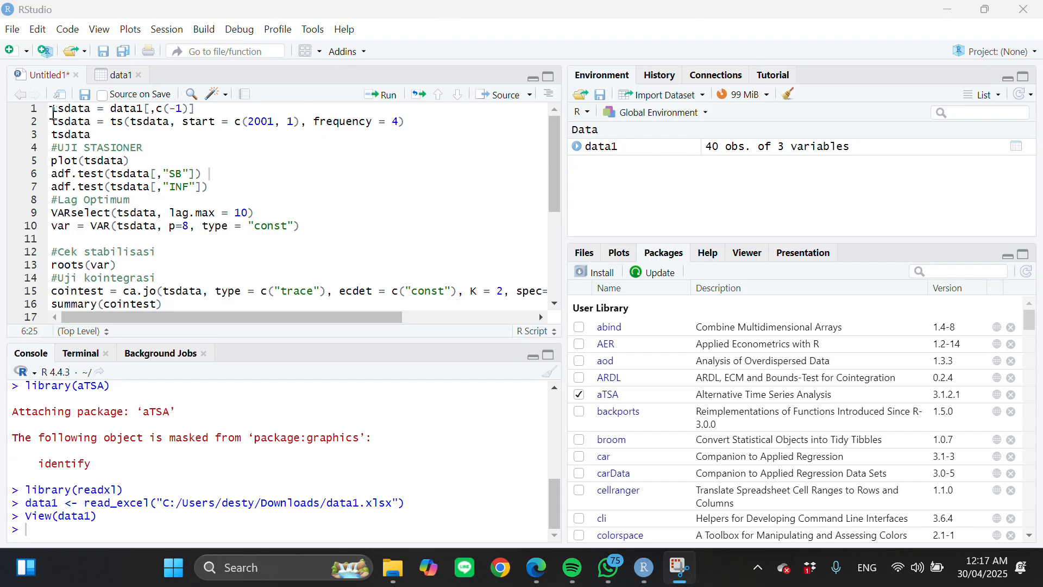
{"action": "left_click_drag", "start_coordinate": [53, 114], "coordinate": [201, 111]}
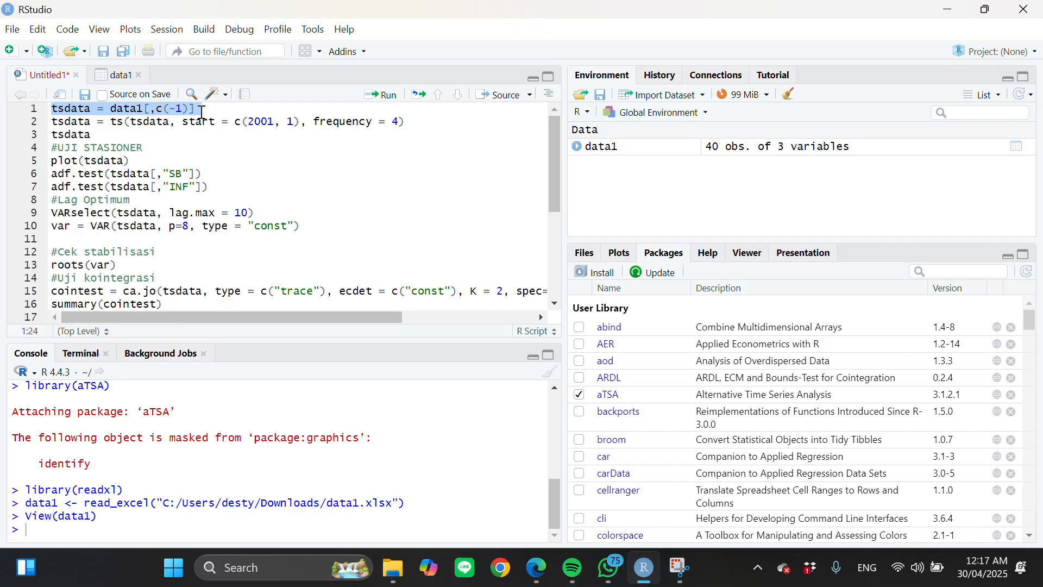
{"action": "left_click", "coordinate": [375, 96]}
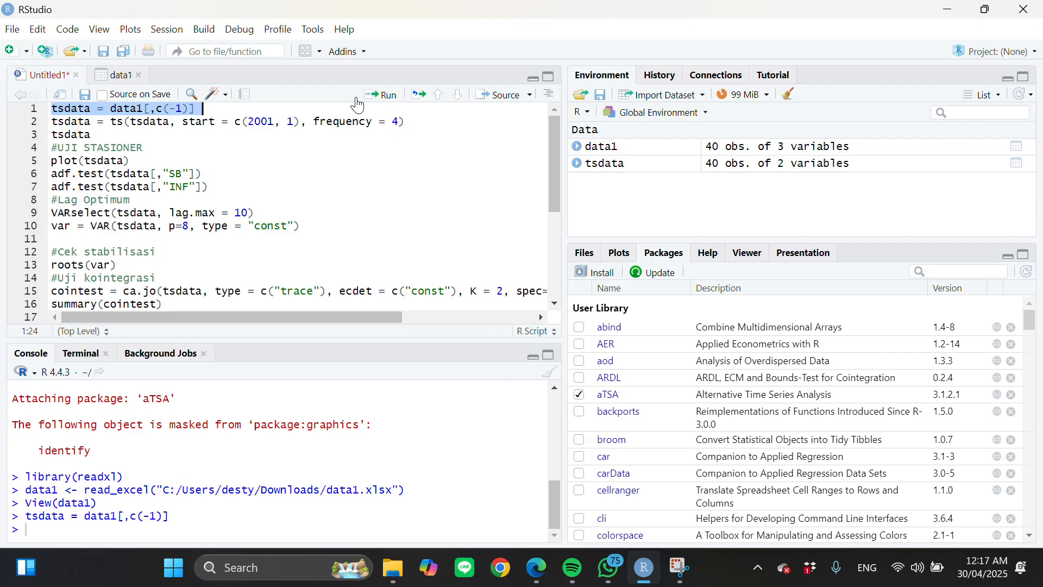
- Run the script line that converts tsdata to a time series with start = c(2001, 1) and frequency = 4
{"action": "left_click", "coordinate": [52, 122]}
{"action": "left_click_drag", "start_coordinate": [69, 123], "coordinate": [294, 122]}
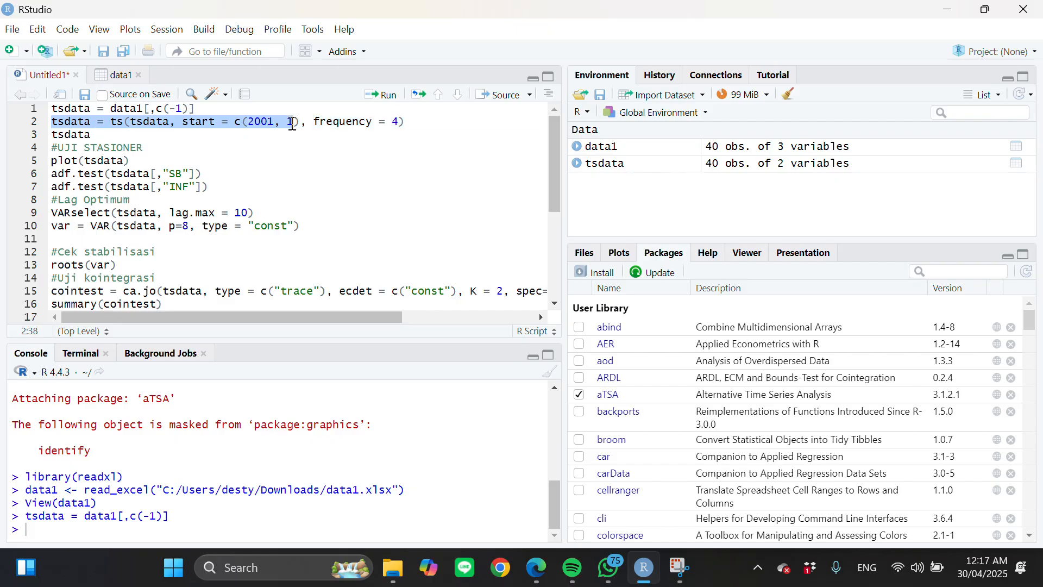
{"action": "left_click", "coordinate": [292, 123]}
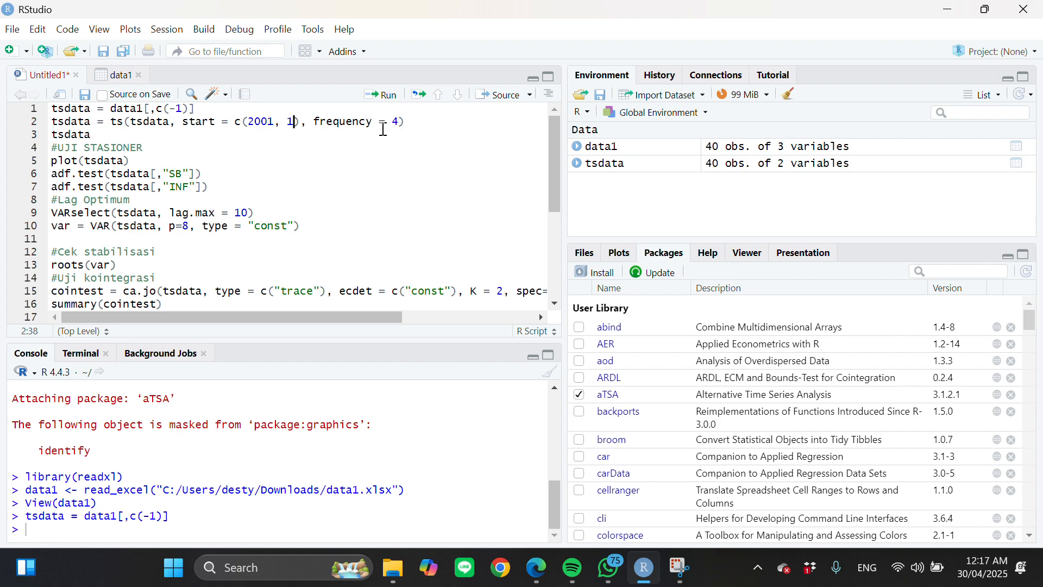
{"action": "left_click", "coordinate": [53, 122]}
{"action": "left_click_drag", "start_coordinate": [53, 121], "coordinate": [416, 122]}
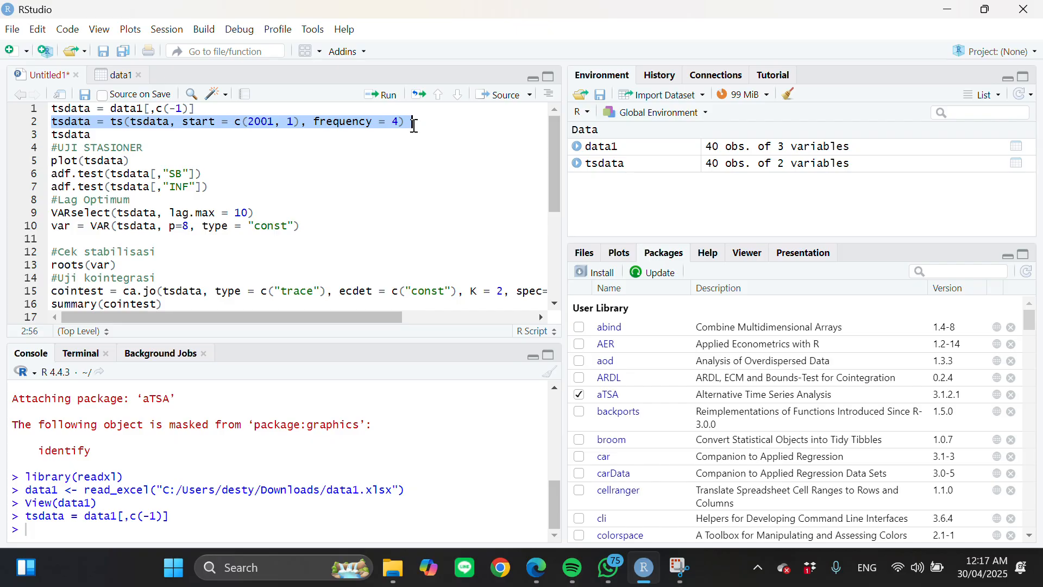
{"action": "left_click", "coordinate": [378, 98]}
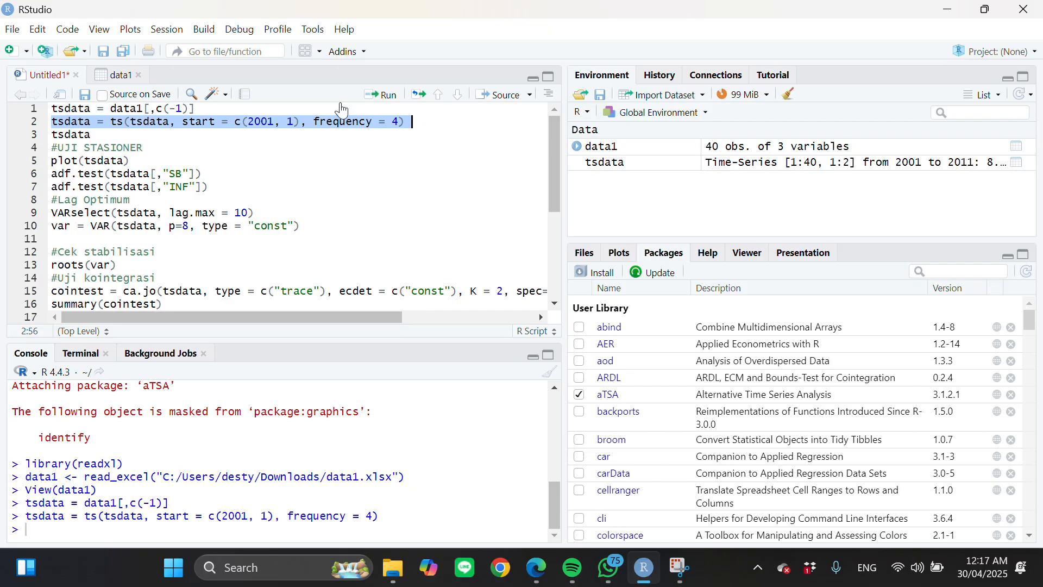
- Run the tsdata line to print the series and review its quarterly SB and INF values in the console
{"action": "left_click_drag", "start_coordinate": [90, 135], "coordinate": [51, 135]}
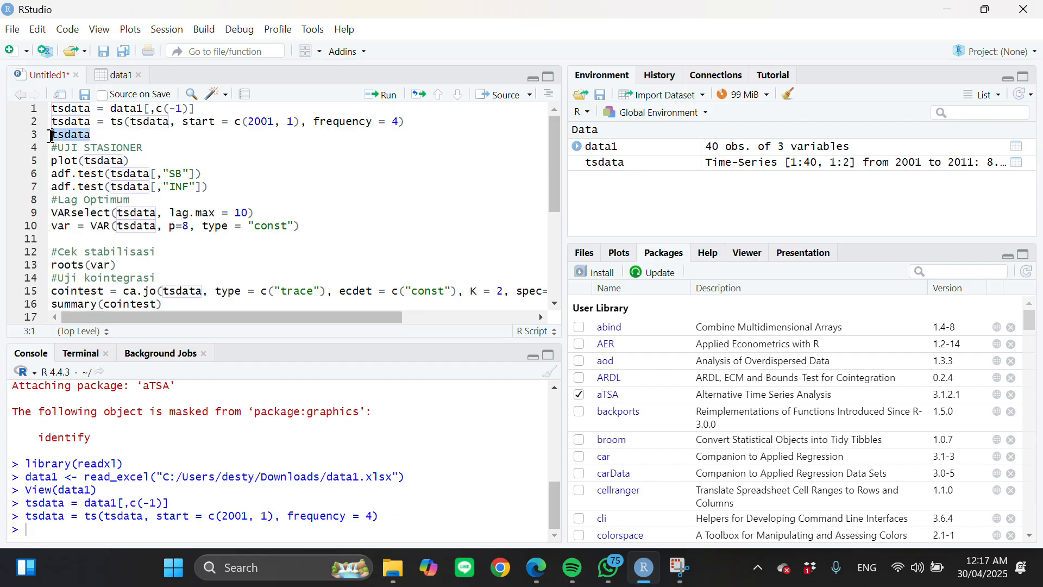
{"action": "left_click", "coordinate": [389, 101]}
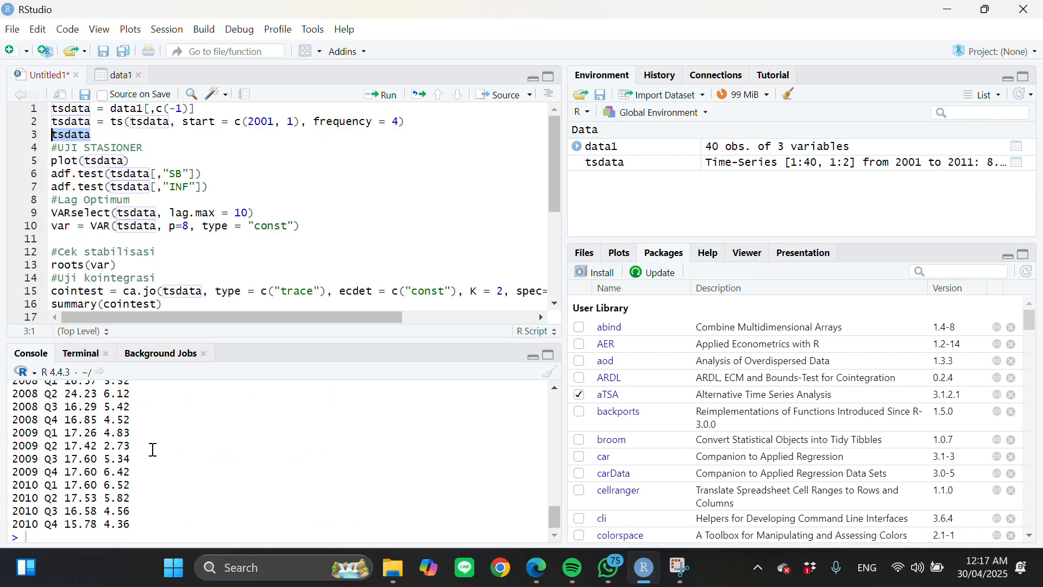
{"action": "scroll", "coordinate": [153, 450], "scroll_direction": "up", "scroll_amount": 15}
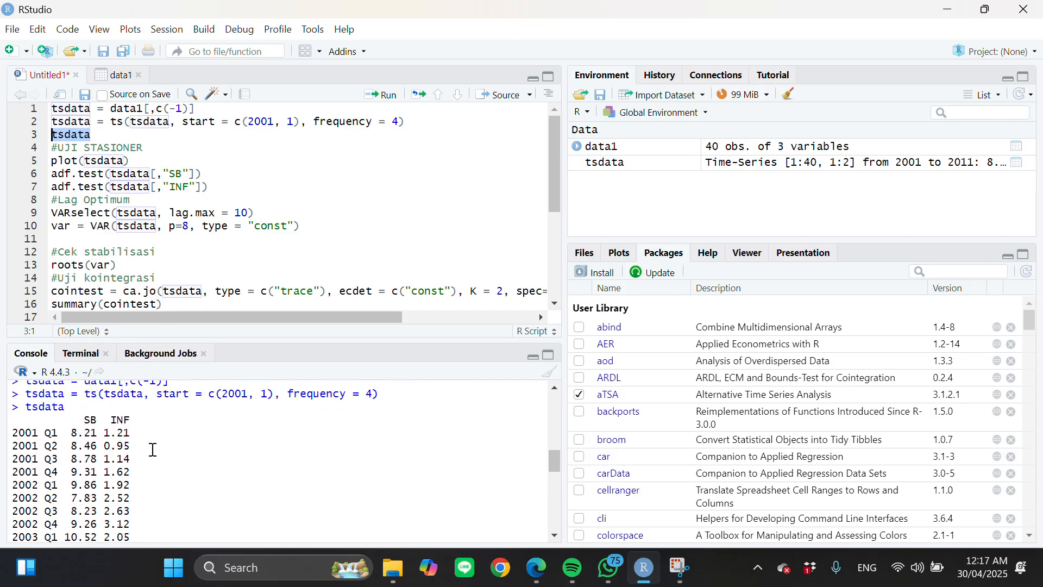
{"action": "scroll", "coordinate": [153, 450], "scroll_direction": "down", "scroll_amount": 2}
{"action": "scroll", "coordinate": [153, 450], "scroll_direction": "up", "scroll_amount": 2}
{"action": "scroll", "coordinate": [153, 450], "scroll_direction": "down", "scroll_amount": 8}
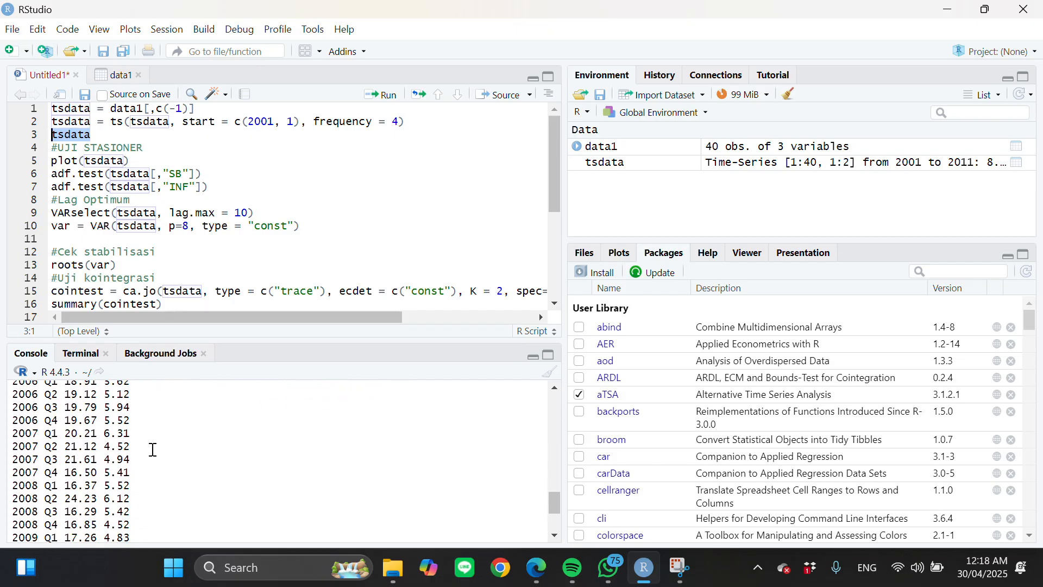
{"action": "scroll", "coordinate": [153, 450], "scroll_direction": "up", "scroll_amount": 10}
{"action": "scroll", "coordinate": [152, 449], "scroll_direction": "down", "scroll_amount": 2}
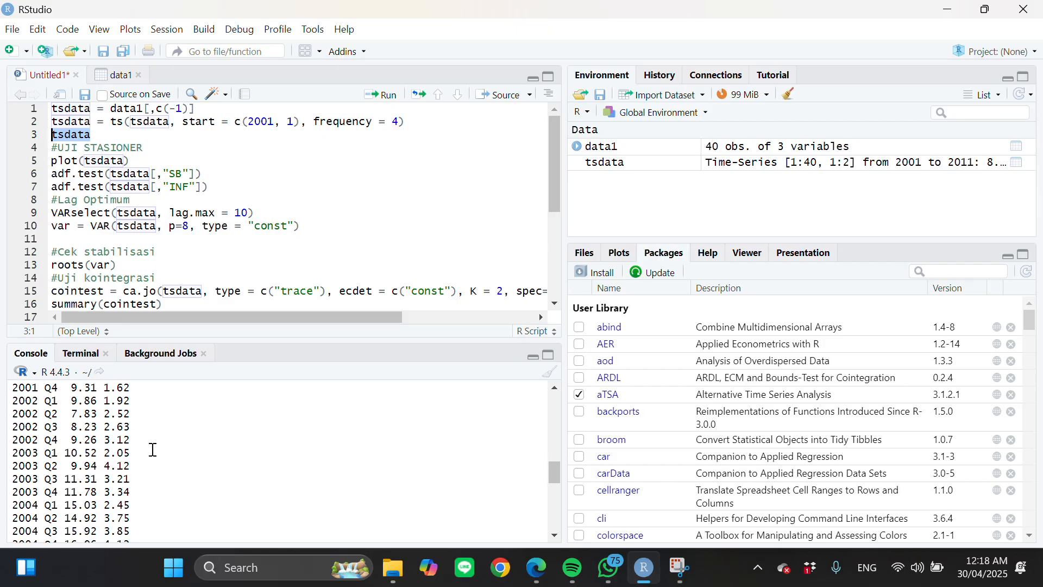
{"action": "scroll", "coordinate": [153, 449], "scroll_direction": "down", "scroll_amount": 10}
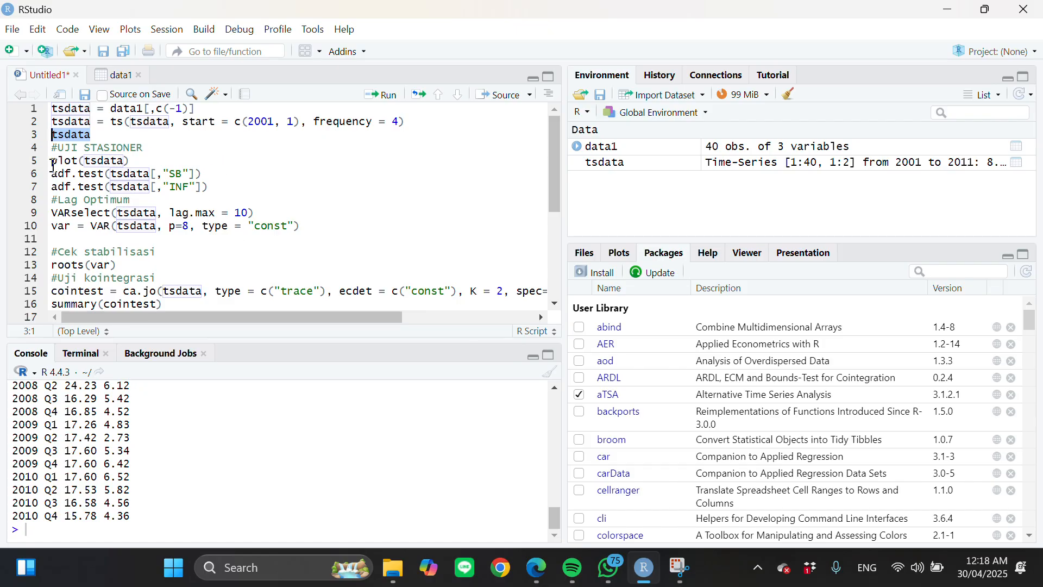
- Plot tsdata, and run the ADF stationarity tests on its SB and INF columns
{"action": "left_click_drag", "start_coordinate": [51, 161], "coordinate": [145, 164]}
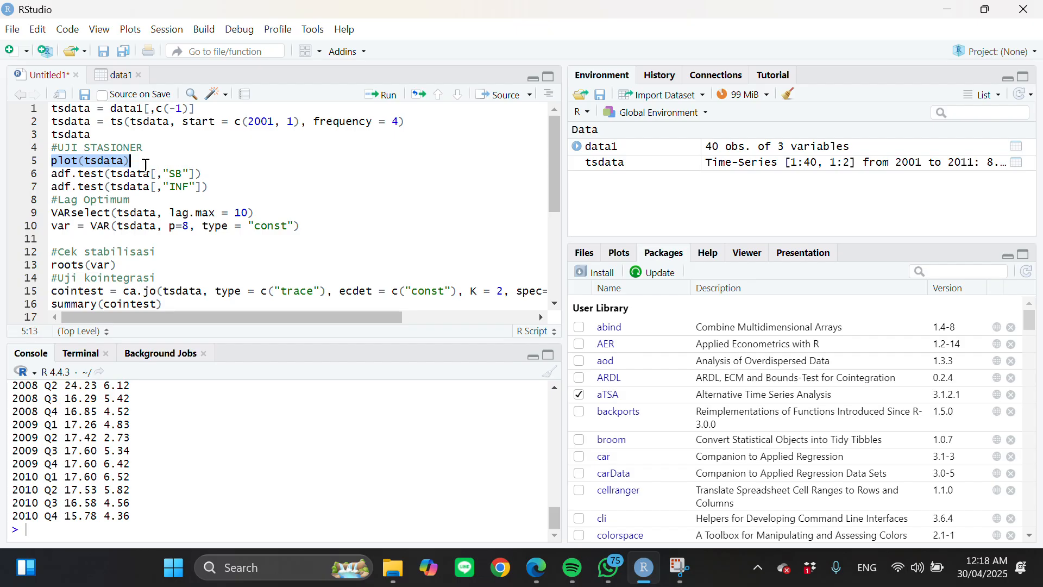
{"action": "left_click", "coordinate": [384, 96]}
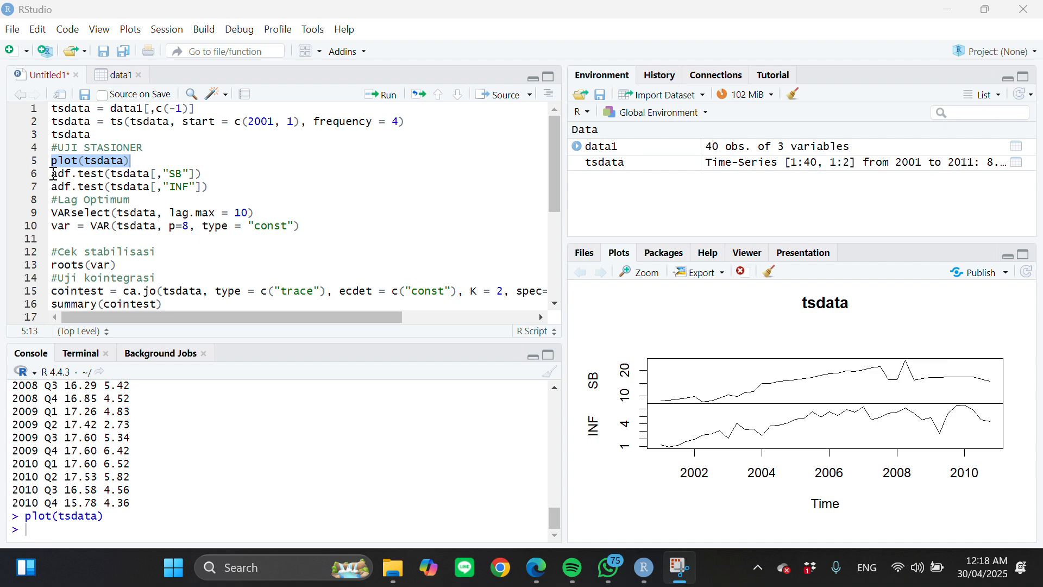
{"action": "left_click_drag", "start_coordinate": [53, 173], "coordinate": [219, 189]}
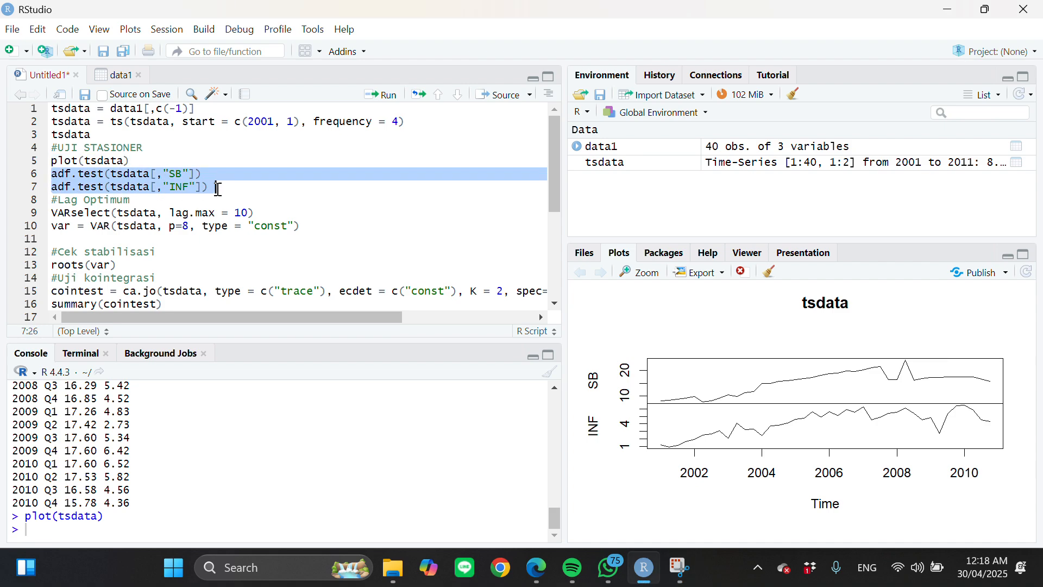
{"action": "left_click", "coordinate": [386, 96]}
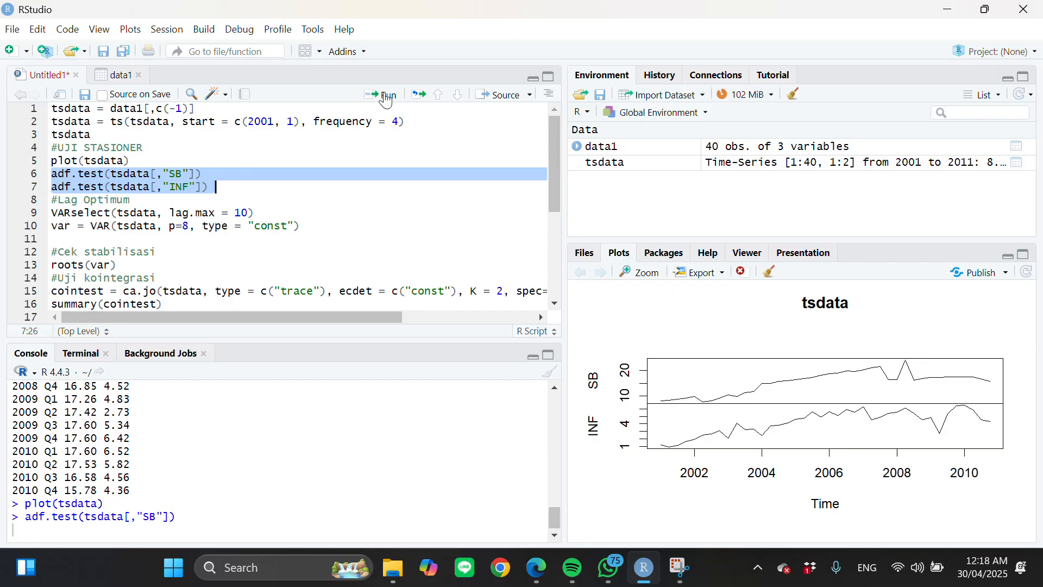
{"action": "key", "text": "super+shift+s"}
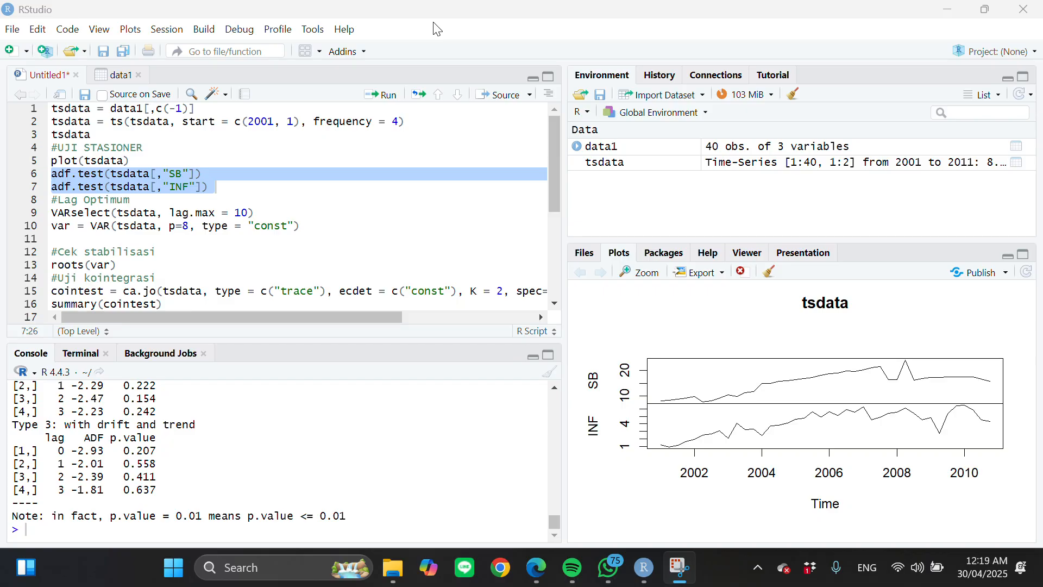
- Show the installed packages list and insert a blank line above the #Lag Optimum comment in the script
{"action": "left_click", "coordinate": [663, 253]}
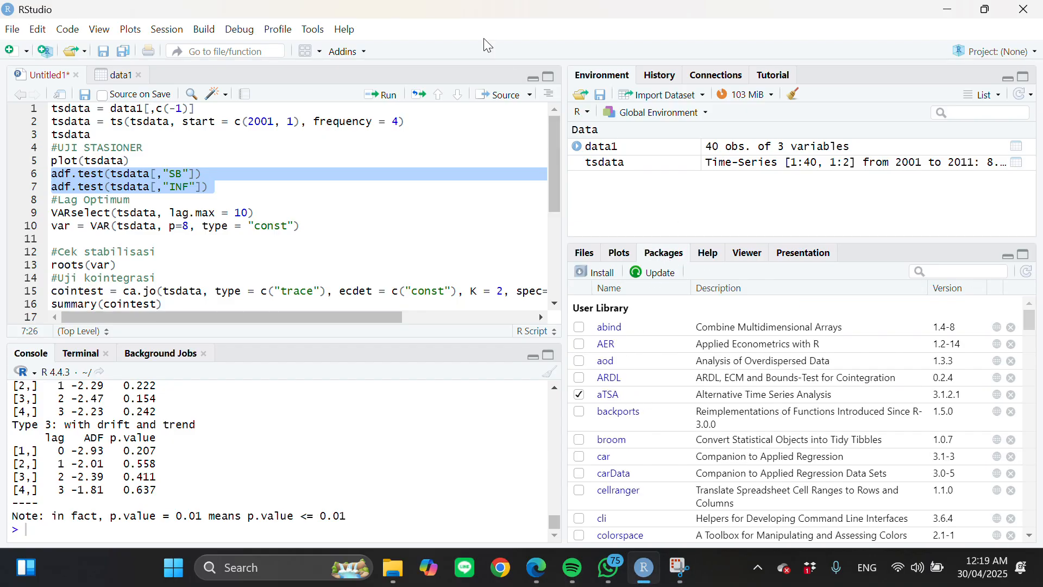
{"action": "left_click", "coordinate": [442, 22]}
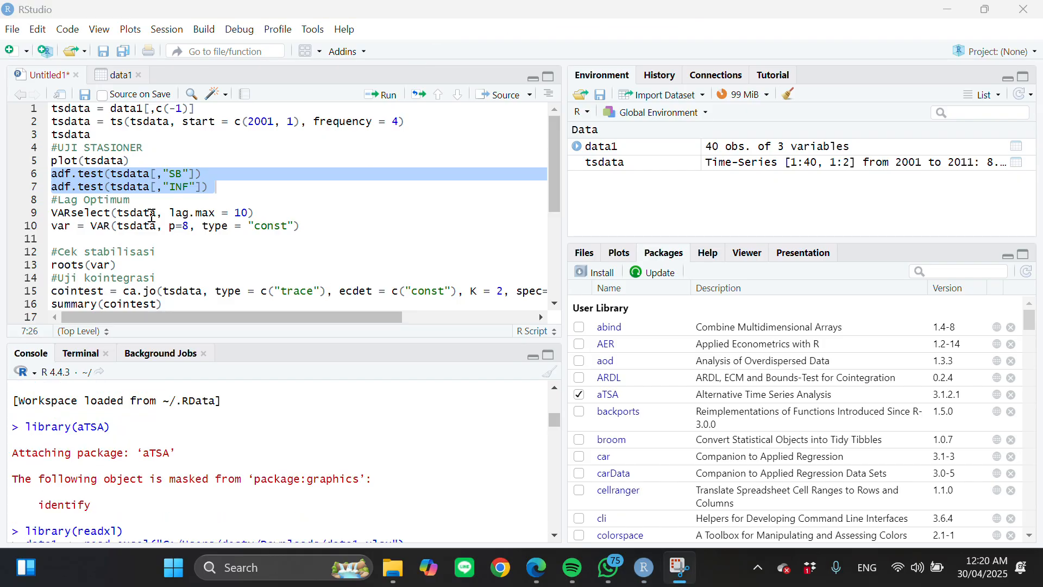
{"action": "left_click", "coordinate": [227, 186]}
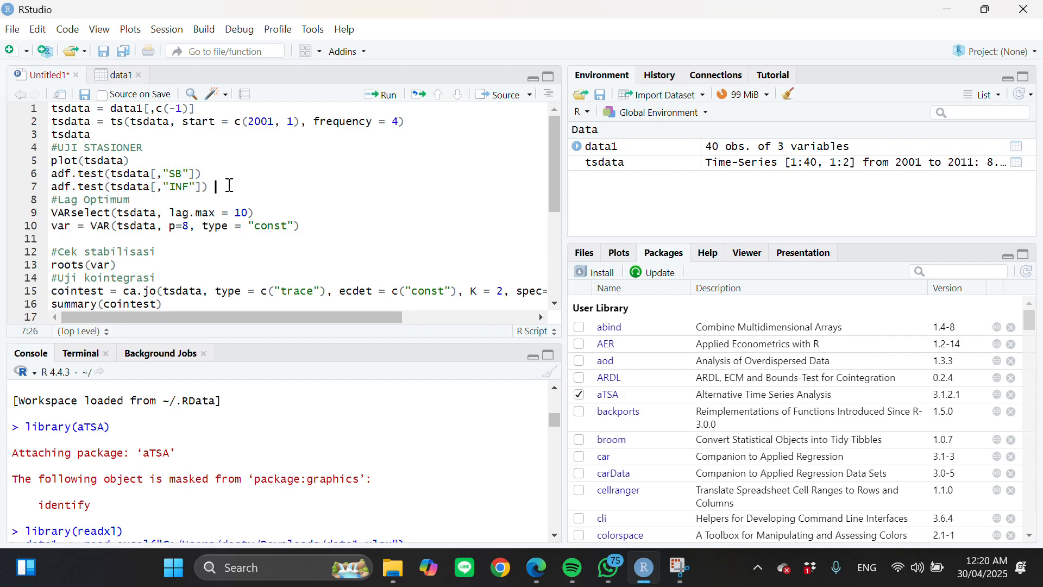
{"action": "key", "text": "Return"}
- Install the vars package with its dependencies from the CRAN repository into the default library
{"action": "left_click_drag", "start_coordinate": [52, 225], "coordinate": [294, 240]}
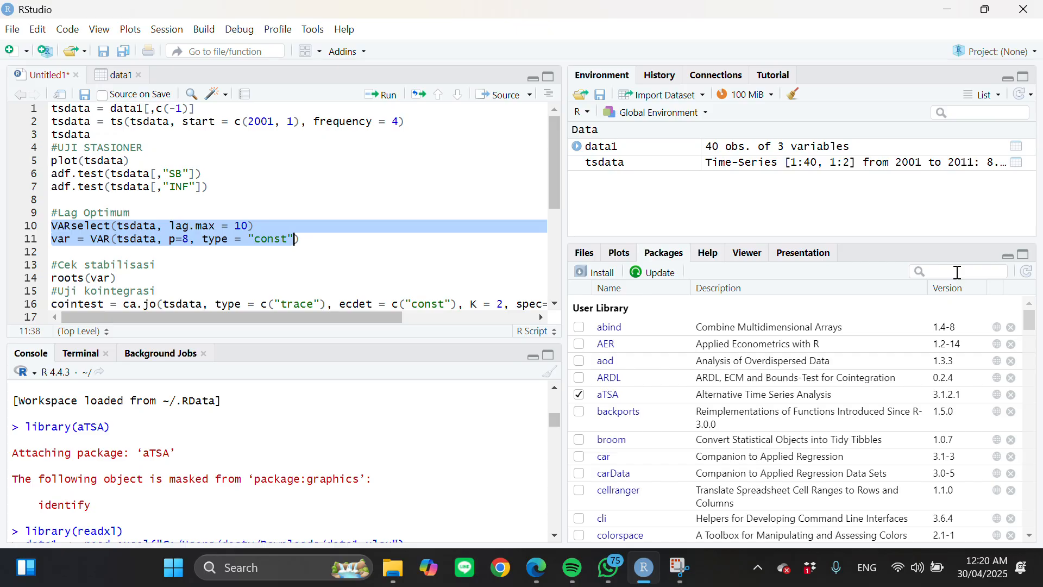
{"action": "left_click", "coordinate": [595, 273]}
{"action": "type", "text": "Va"}
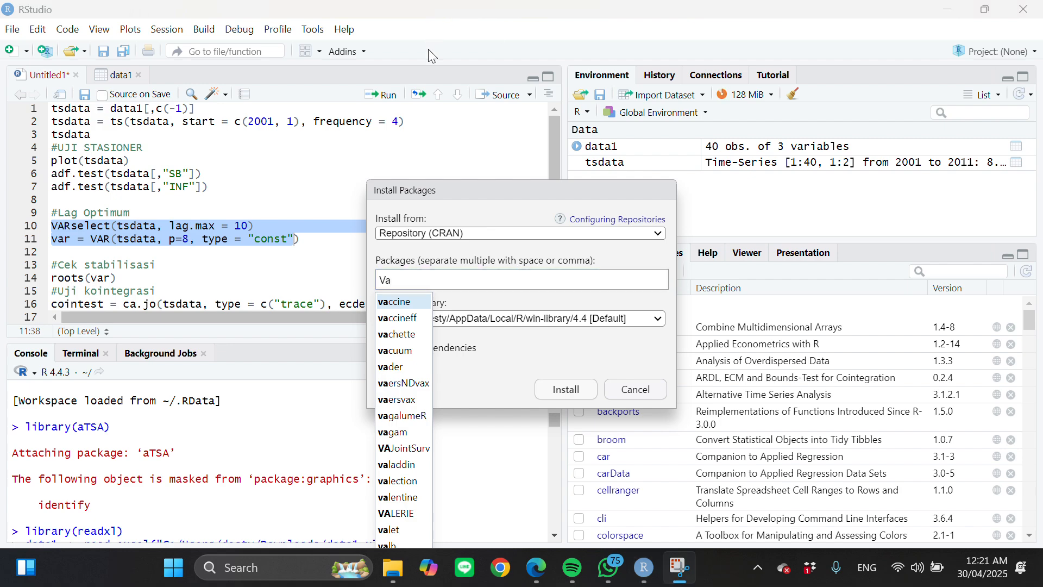
{"action": "left_click", "coordinate": [449, 277]}
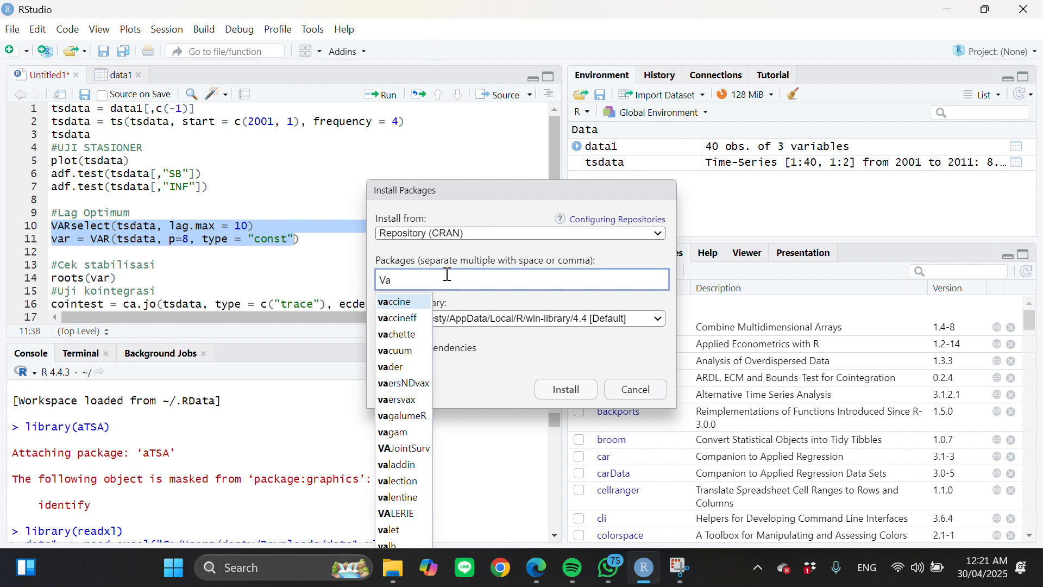
{"action": "type", "text": "rs"}
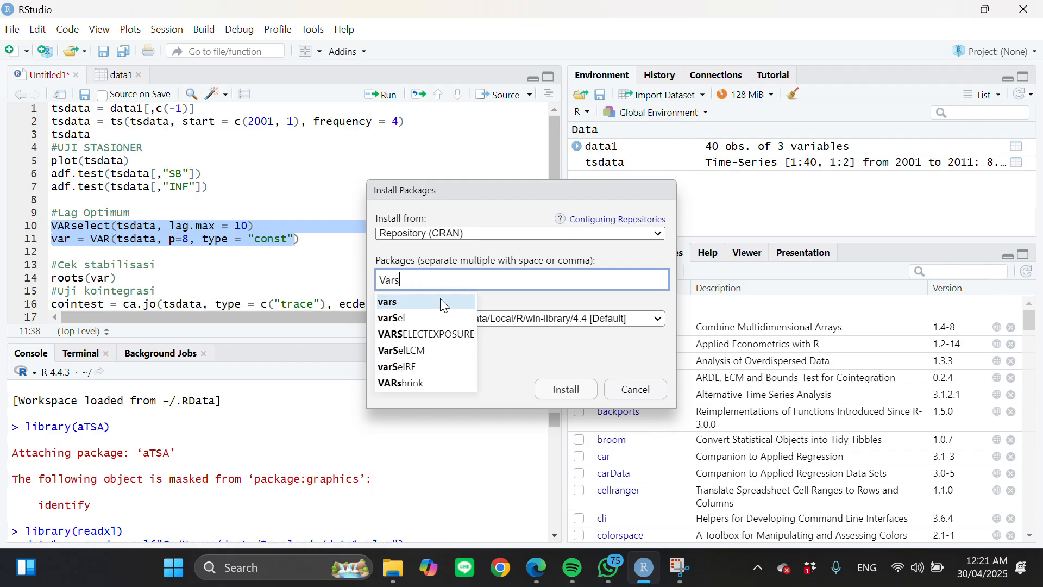
{"action": "left_click", "coordinate": [404, 301]}
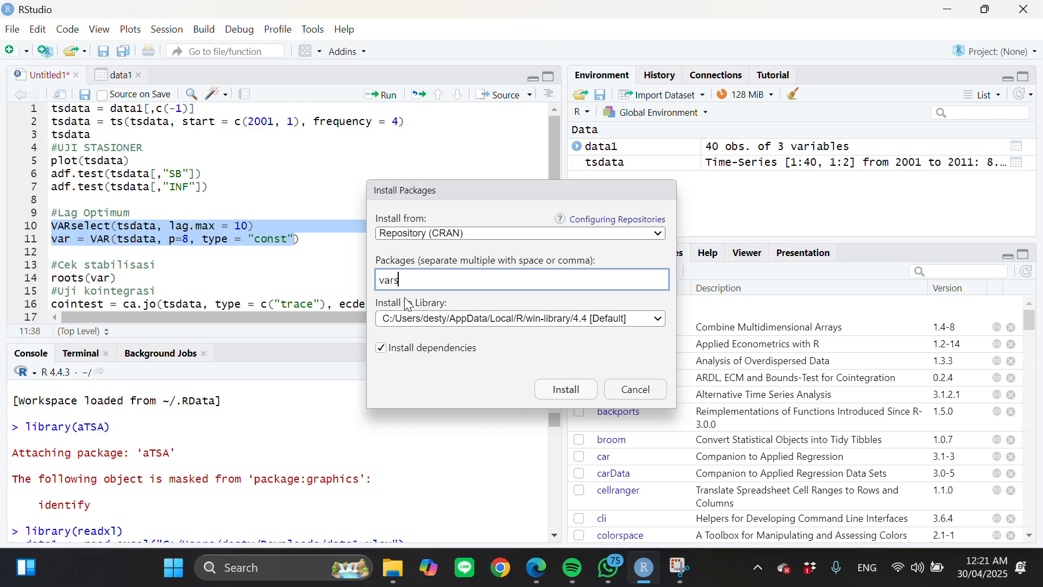
{"action": "left_click", "coordinate": [566, 390]}
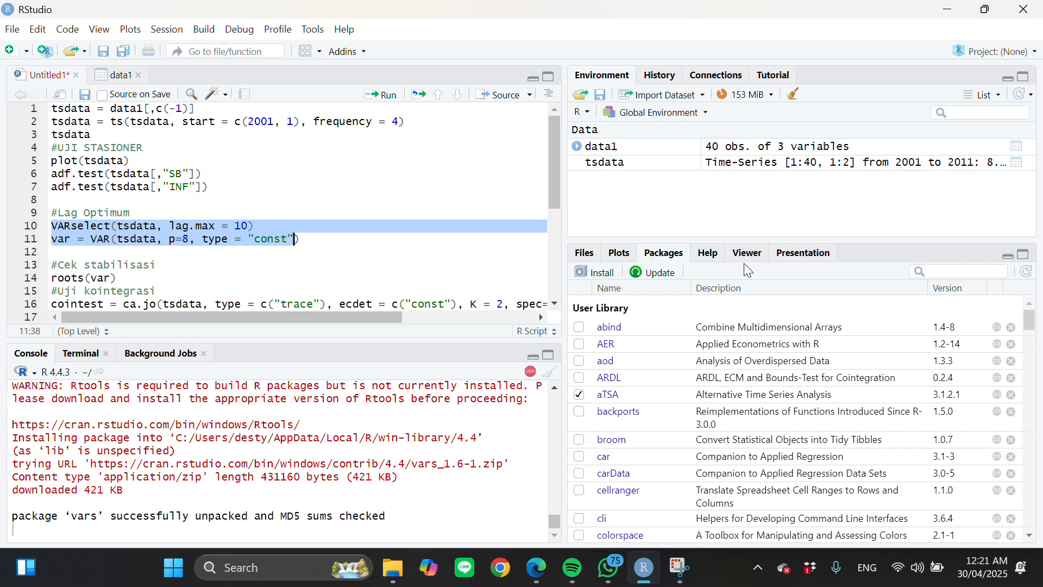
- Install the urca package with its dependencies from the CRAN repository
{"action": "left_click", "coordinate": [607, 271]}
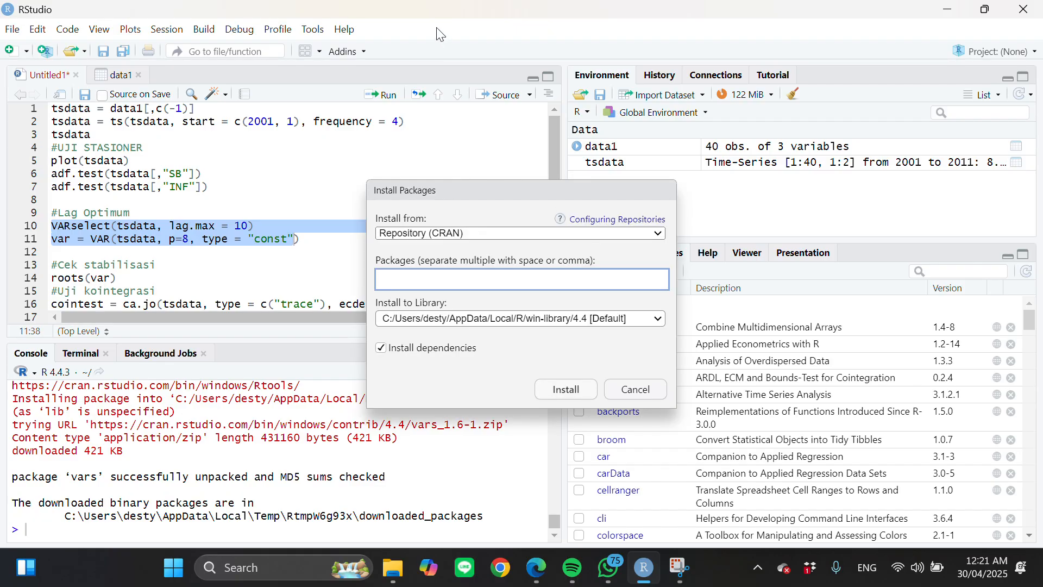
{"action": "left_click", "coordinate": [461, 285]}
{"action": "type", "text": "urca"}
{"action": "left_click", "coordinate": [565, 389]}
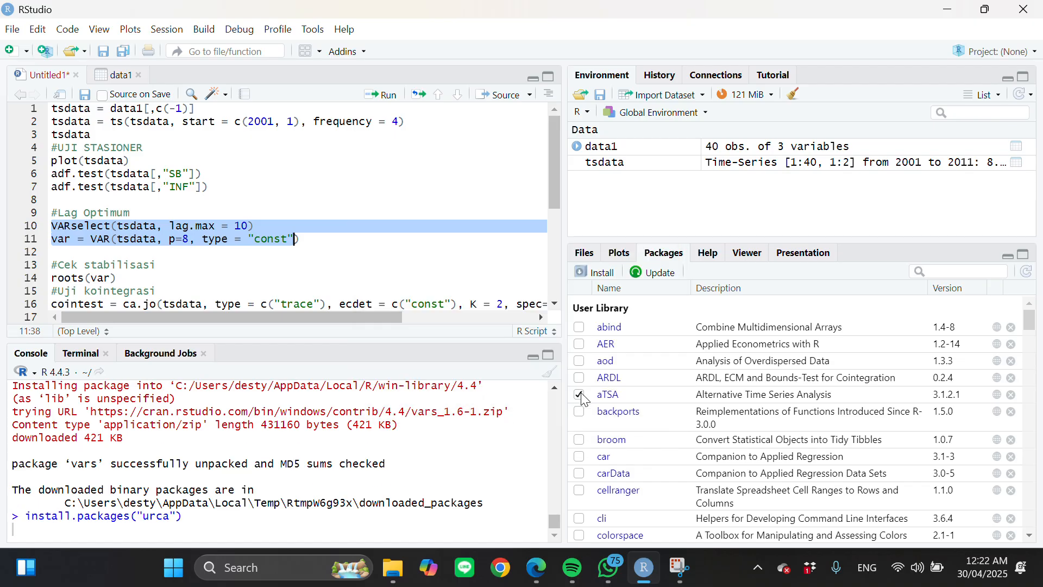
- Load the vars package and check in the package list whether urca is loaded
{"action": "left_click", "coordinate": [958, 271]}
{"action": "type", "text": "var"}
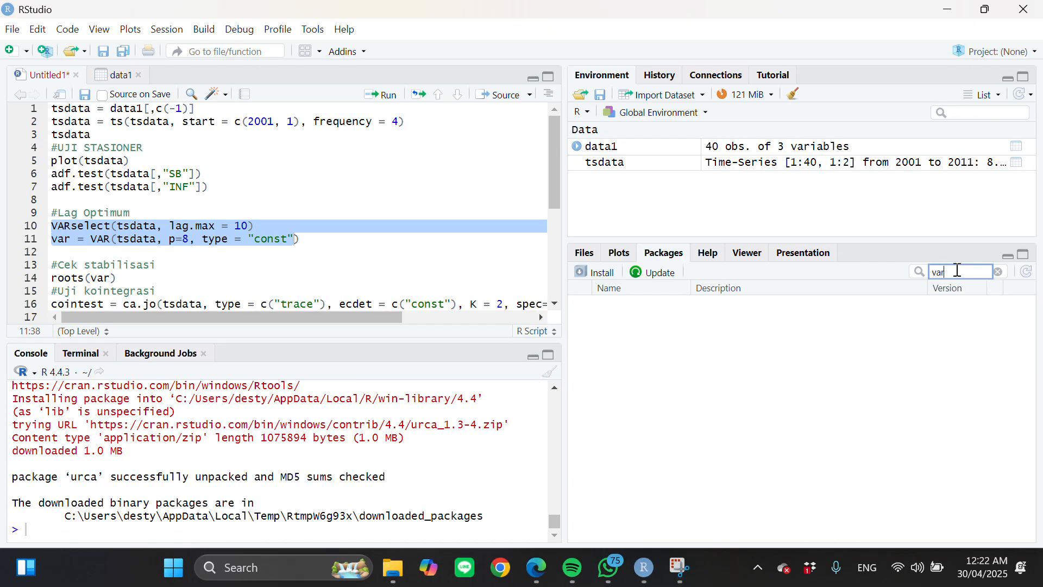
{"action": "type", "text": "s"}
{"action": "left_click", "coordinate": [580, 305]}
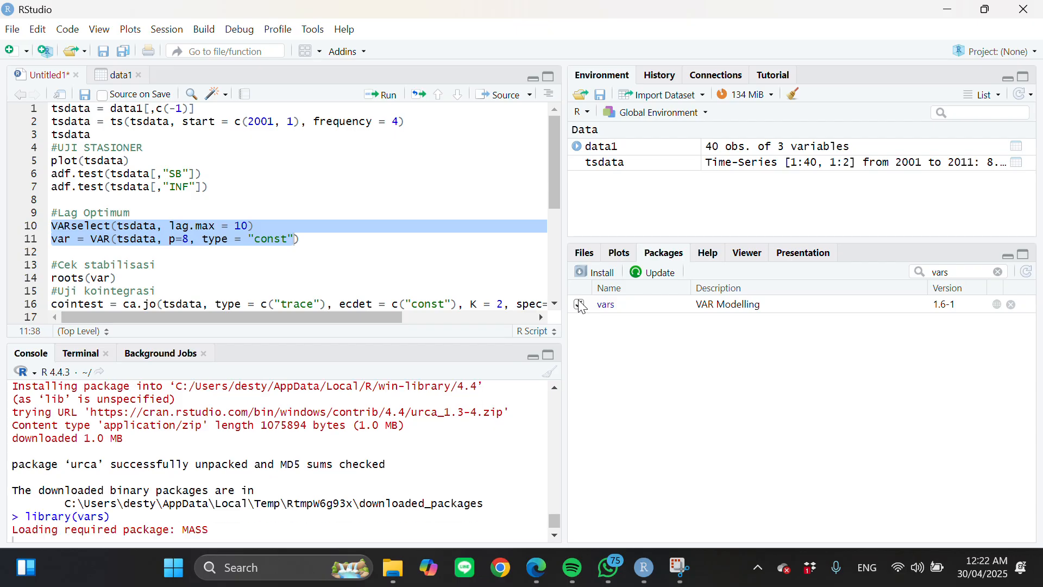
{"action": "left_click", "coordinate": [1000, 272]}
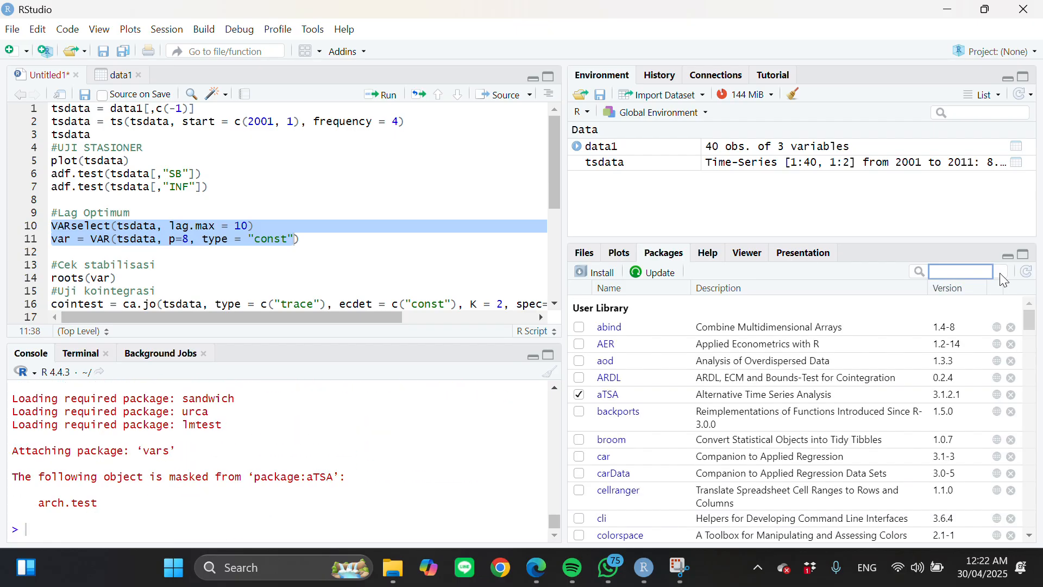
{"action": "type", "text": "urca"}
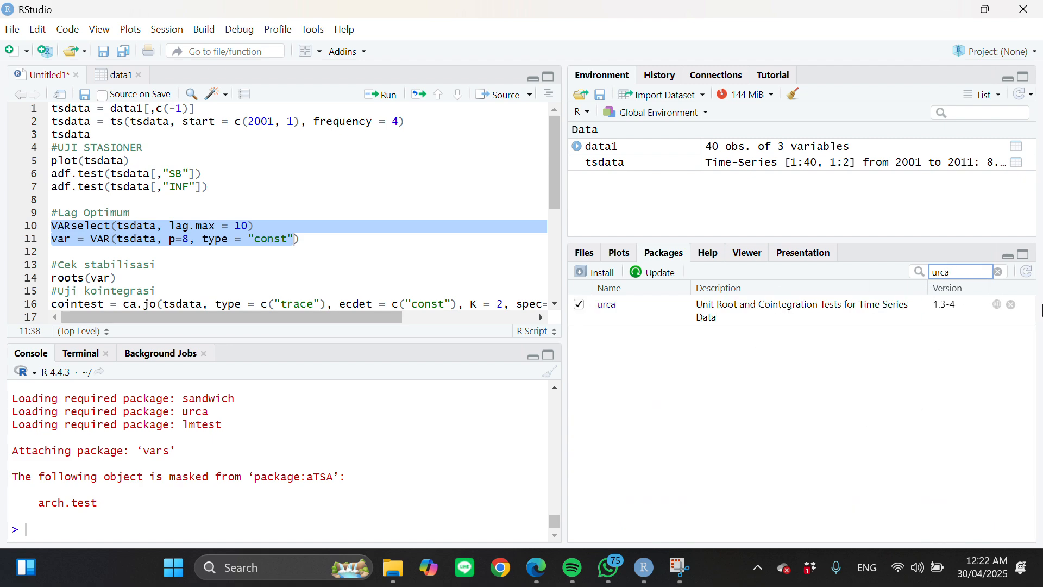
{"action": "left_click", "coordinate": [1000, 273]}
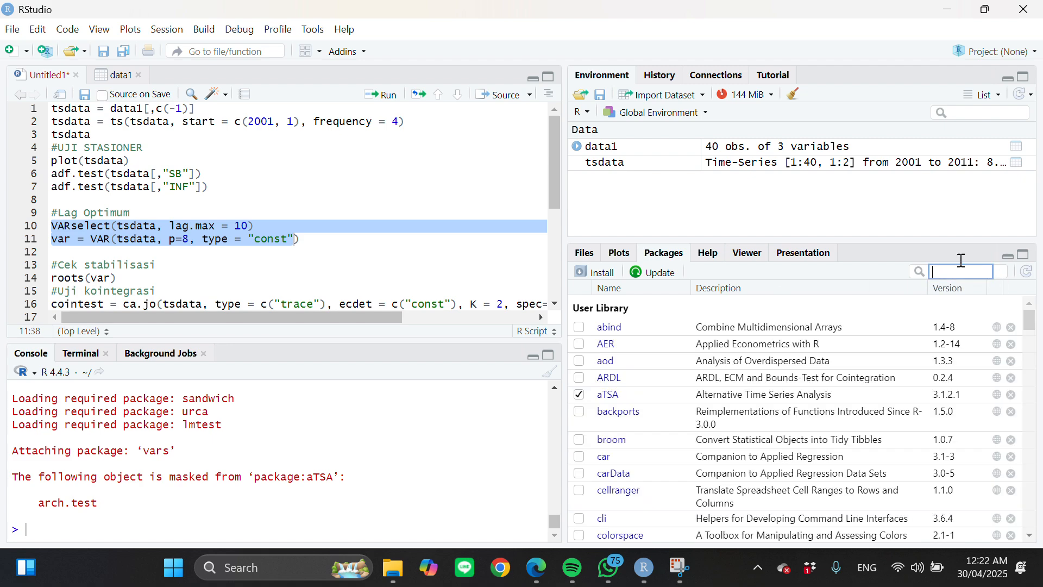
- Run VARselect on tsdata with lag.max = 10 and review the optimal lag selection in the console
{"action": "key", "text": "ctrl+Return"}
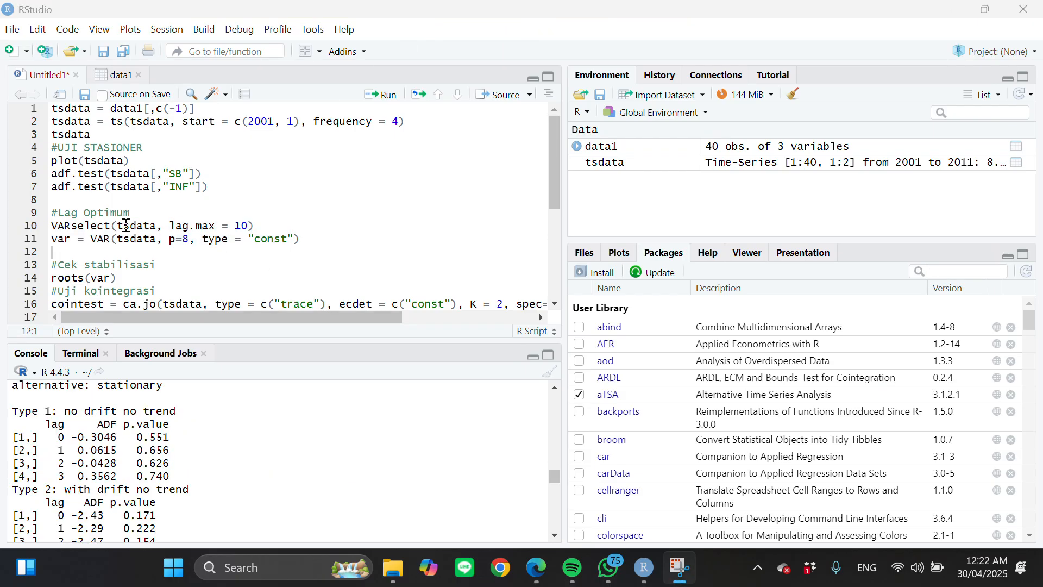
{"action": "left_click_drag", "start_coordinate": [52, 226], "coordinate": [269, 225]}
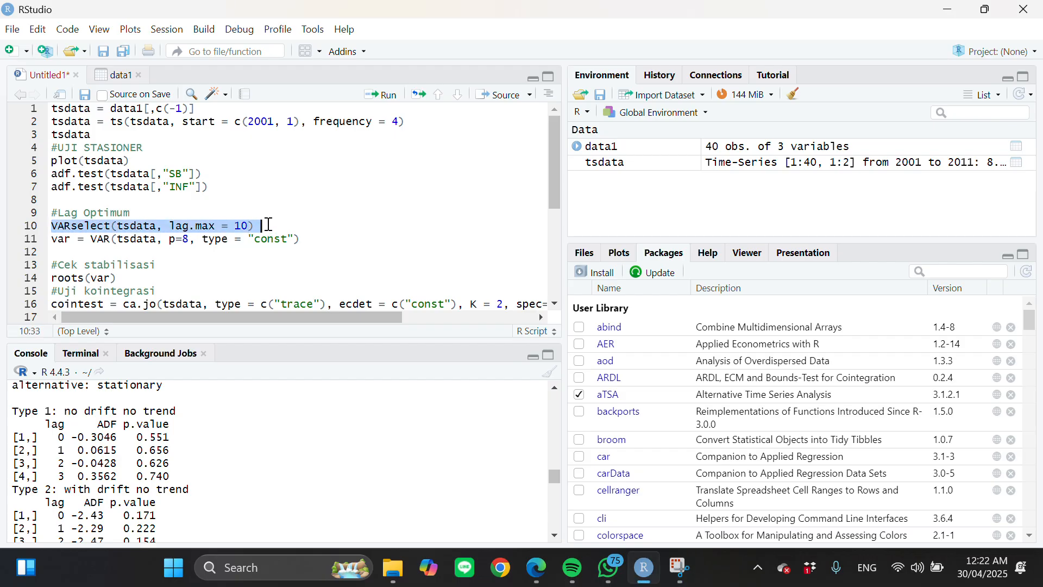
{"action": "left_click", "coordinate": [385, 96]}
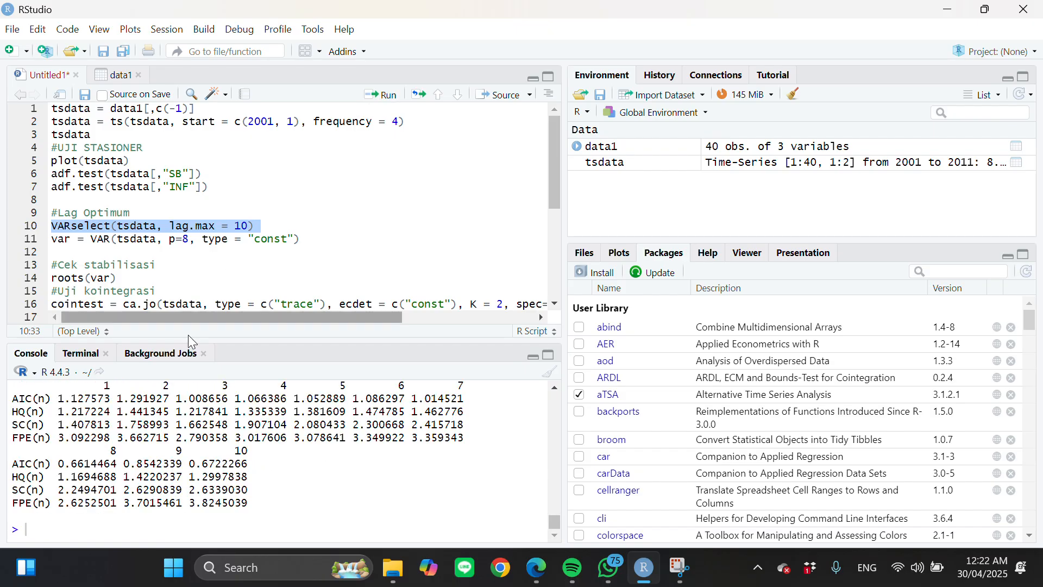
{"action": "scroll", "coordinate": [247, 474], "scroll_direction": "up", "scroll_amount": 5}
{"action": "scroll", "coordinate": [246, 475], "scroll_direction": "down", "scroll_amount": 2}
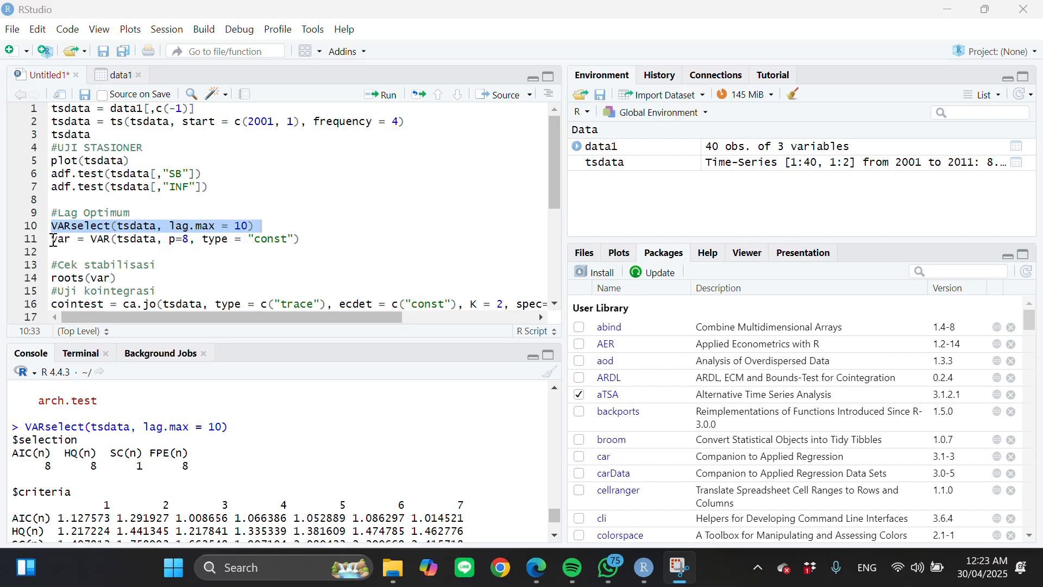
- Run the script line fitting var with p=8 and type = "const", and check its stability with roots(var)
{"action": "left_click_drag", "start_coordinate": [54, 240], "coordinate": [310, 238]}
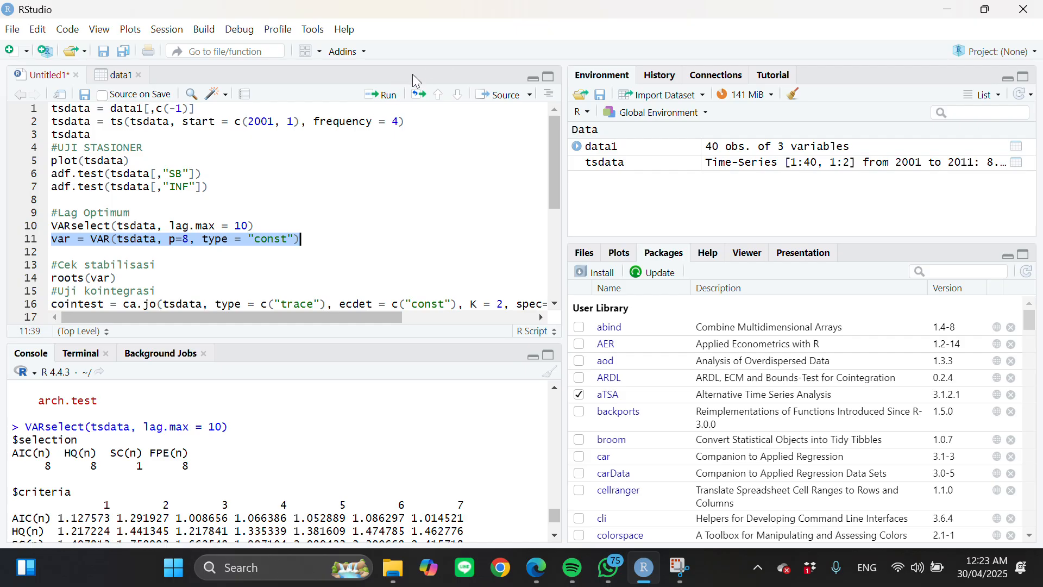
{"action": "left_click", "coordinate": [376, 98]}
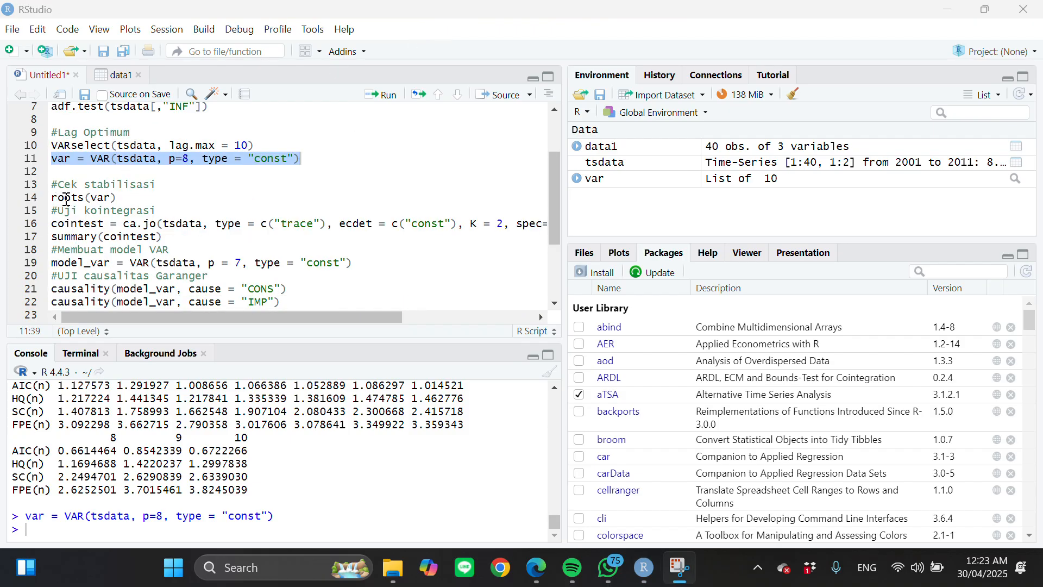
{"action": "left_click_drag", "start_coordinate": [52, 198], "coordinate": [119, 200]}
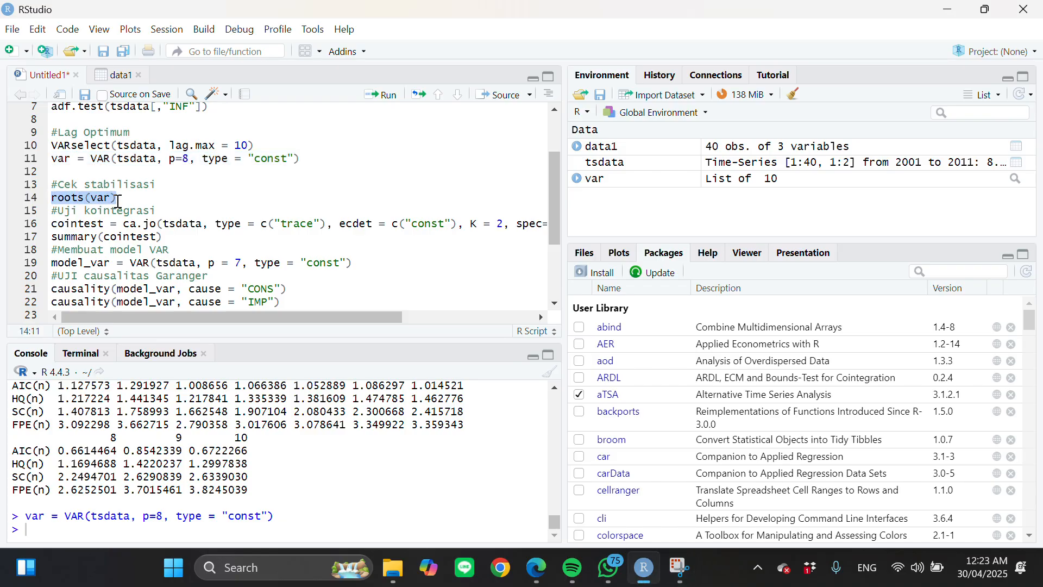
{"action": "left_click", "coordinate": [389, 97]}
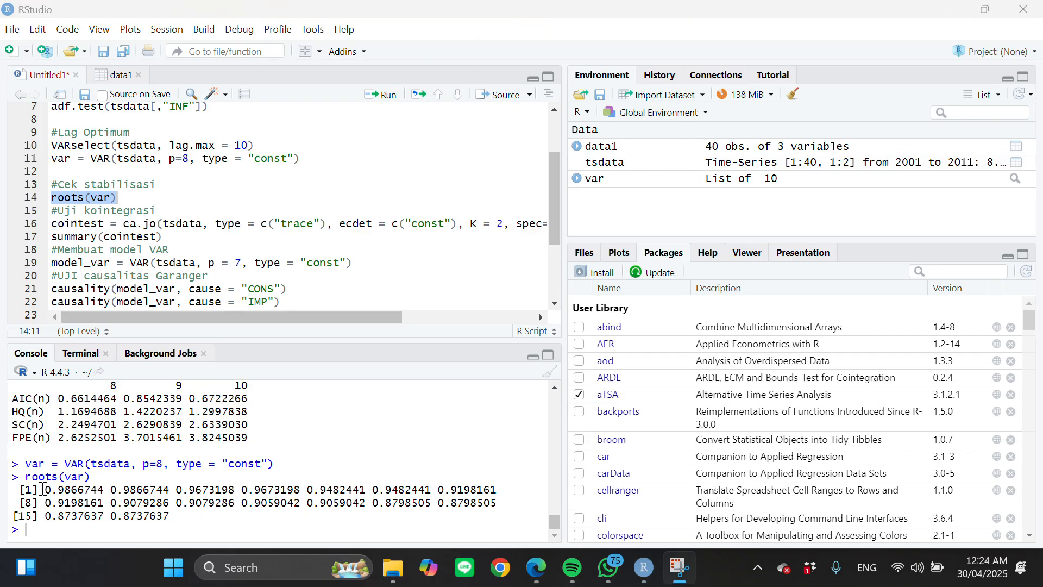
{"action": "left_click_drag", "start_coordinate": [46, 489], "coordinate": [170, 515]}
{"action": "left_click", "coordinate": [186, 512]}
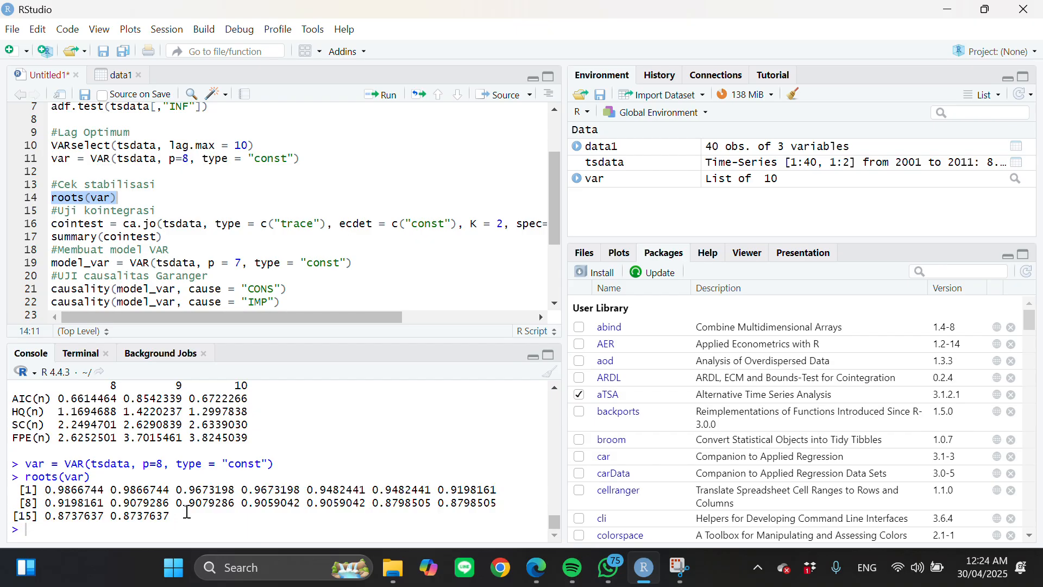
{"action": "key", "text": "super+shift+s"}
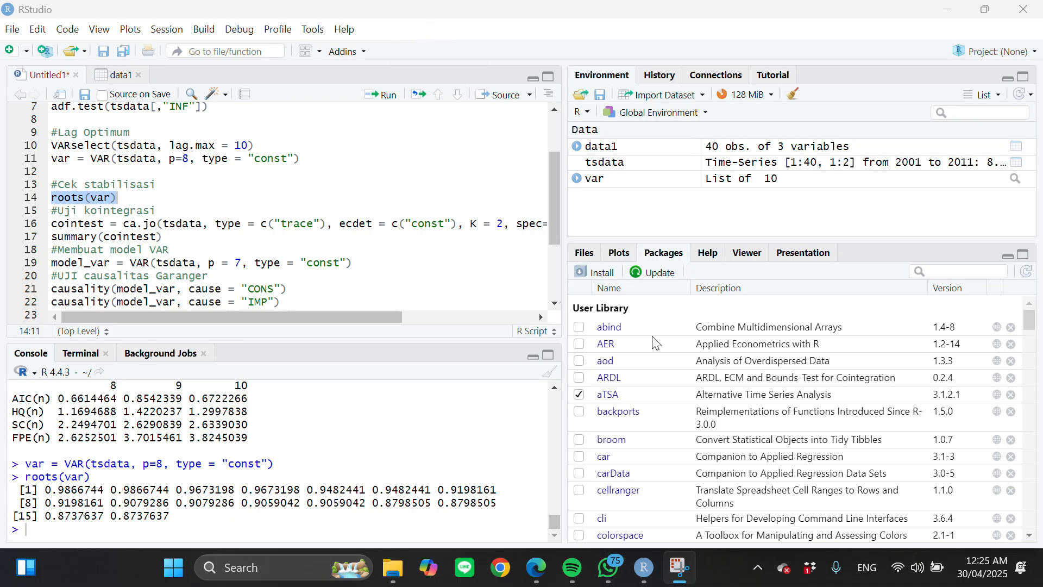
- Look up the urca package documentation and open the ca.jo help page on the Johansen procedure
{"action": "scroll", "coordinate": [700, 505], "scroll_direction": "down", "scroll_amount": 10}
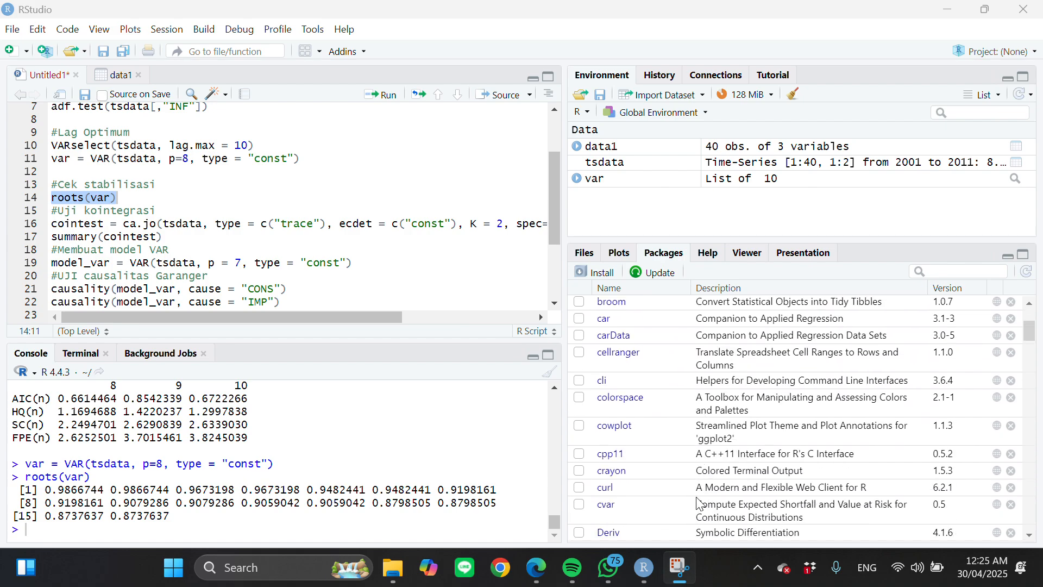
{"action": "scroll", "coordinate": [700, 504], "scroll_direction": "down", "scroll_amount": 4}
{"action": "scroll", "coordinate": [700, 504], "scroll_direction": "down", "scroll_amount": 15}
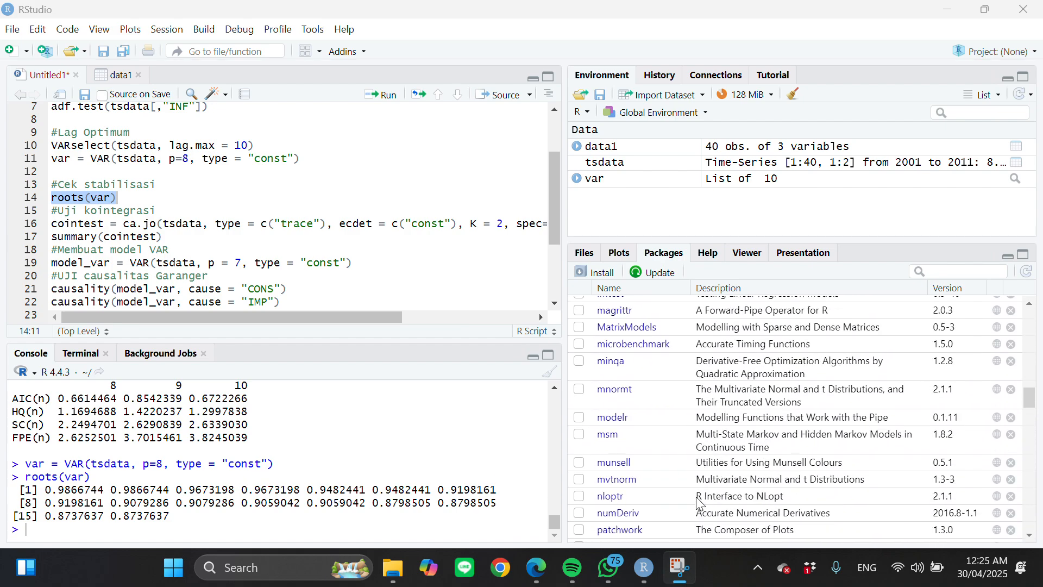
{"action": "left_click", "coordinate": [952, 272]}
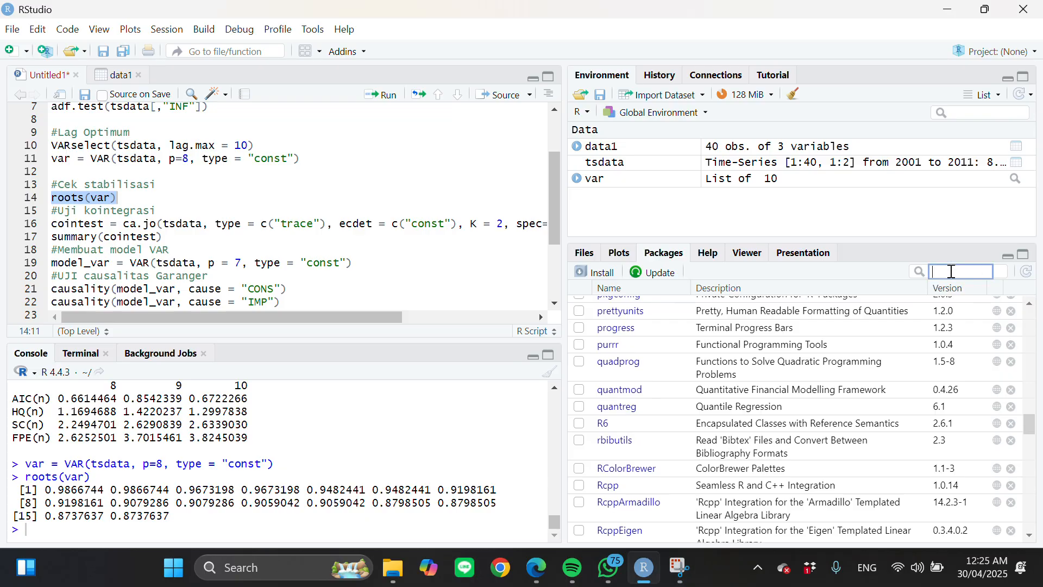
{"action": "type", "text": "urca"}
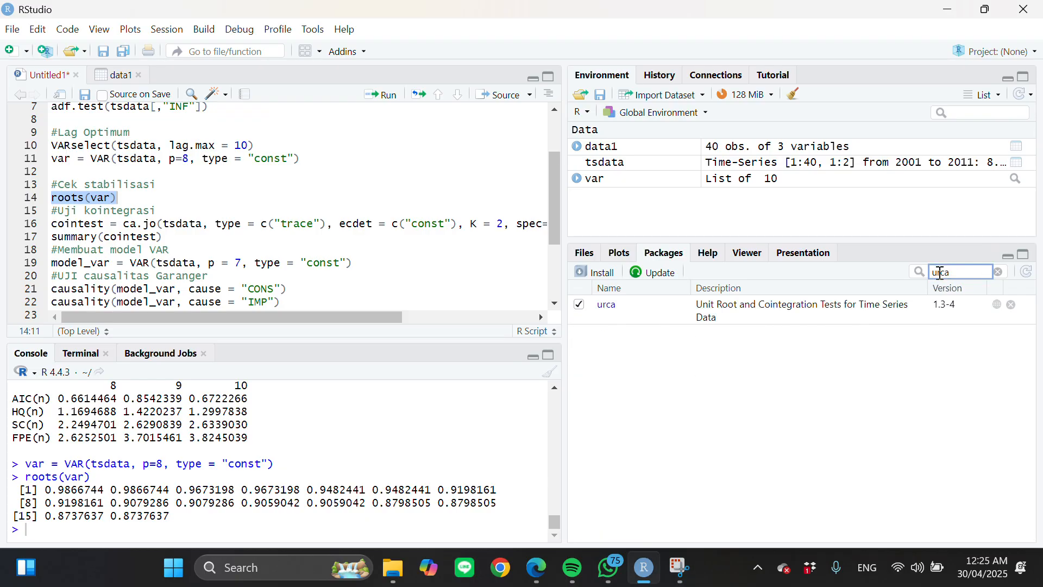
{"action": "left_click", "coordinate": [618, 307]}
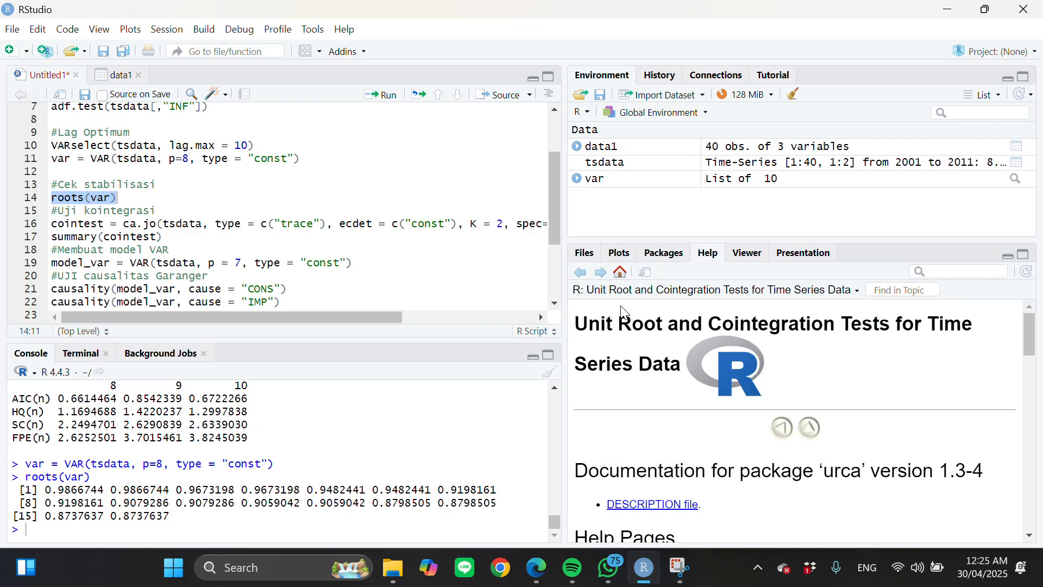
{"action": "scroll", "coordinate": [730, 510], "scroll_direction": "down", "scroll_amount": 6}
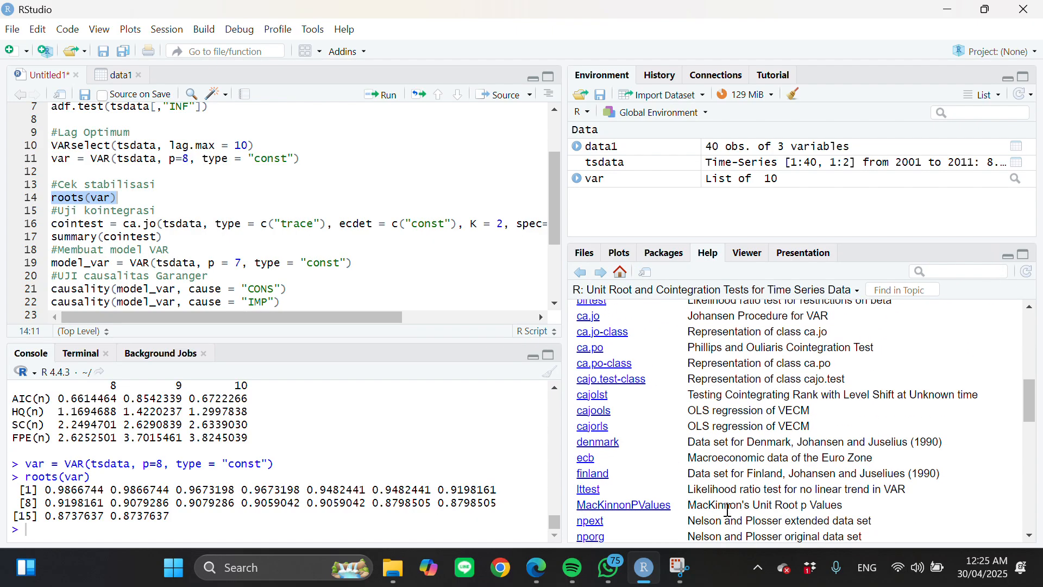
{"action": "left_click", "coordinate": [438, 32]}
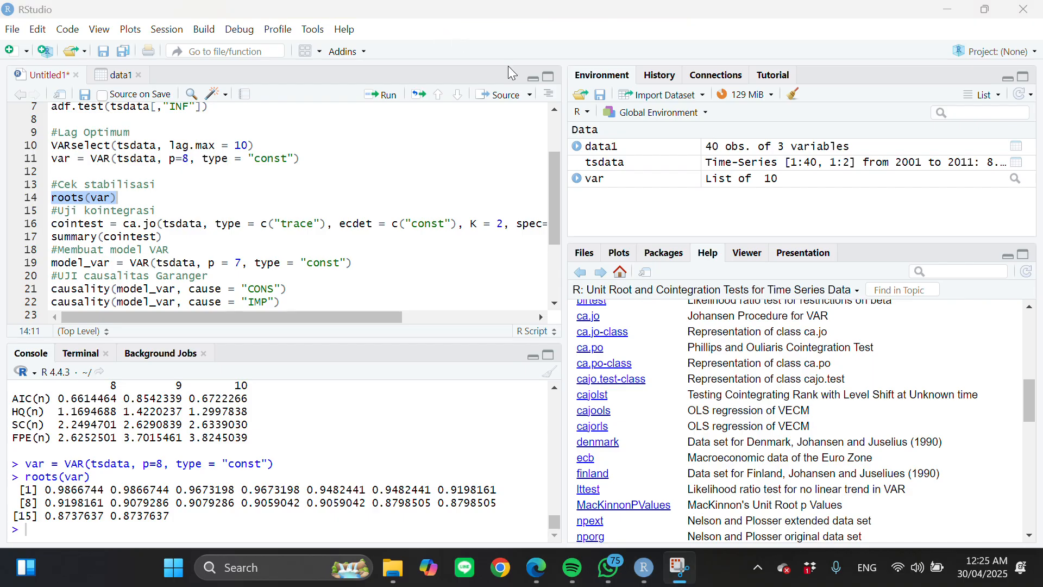
{"action": "scroll", "coordinate": [740, 407], "scroll_direction": "down", "scroll_amount": 4}
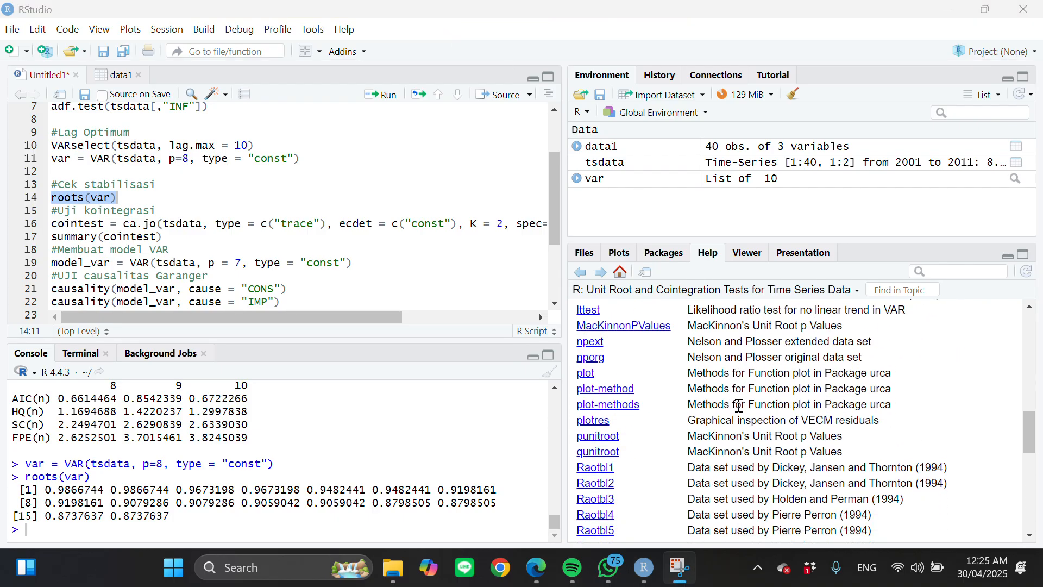
{"action": "scroll", "coordinate": [741, 406], "scroll_direction": "up", "scroll_amount": 5}
{"action": "scroll", "coordinate": [708, 409], "scroll_direction": "down", "scroll_amount": 1}
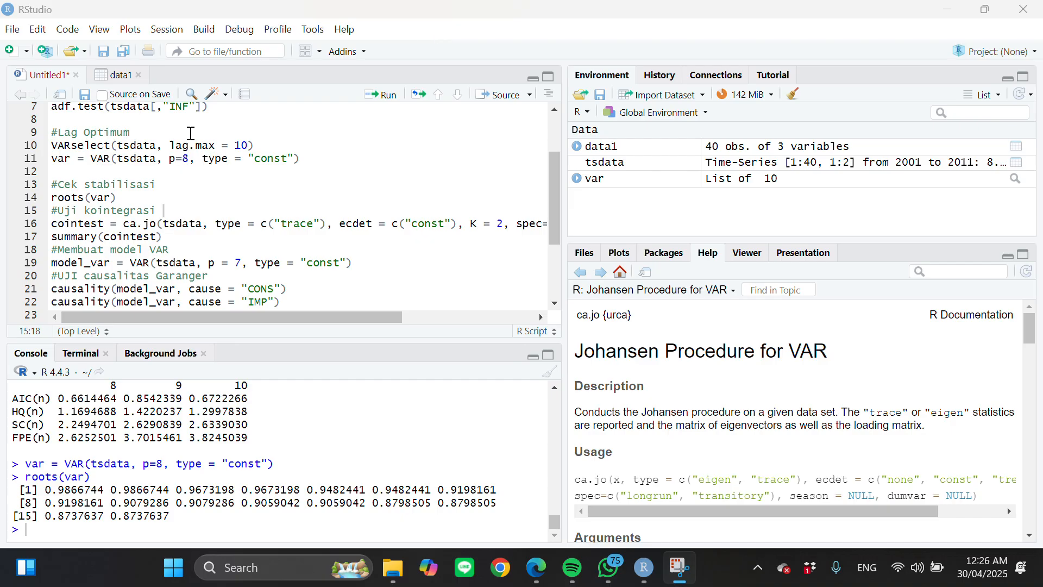
- Run the cointest line: ca.jo on tsdata with type "trace", ecdet "const", K = 2, spec "longrun" and season = NULL
{"action": "left_click", "coordinate": [53, 223]}
{"action": "left_click_drag", "start_coordinate": [52, 223], "coordinate": [403, 232]}
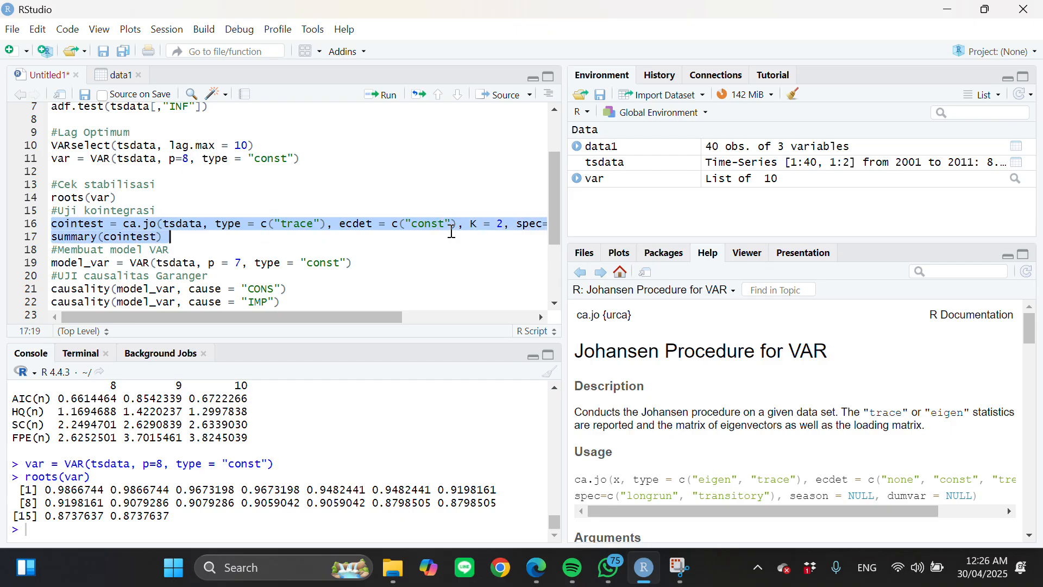
{"action": "left_click_drag", "start_coordinate": [488, 232], "coordinate": [559, 222]}
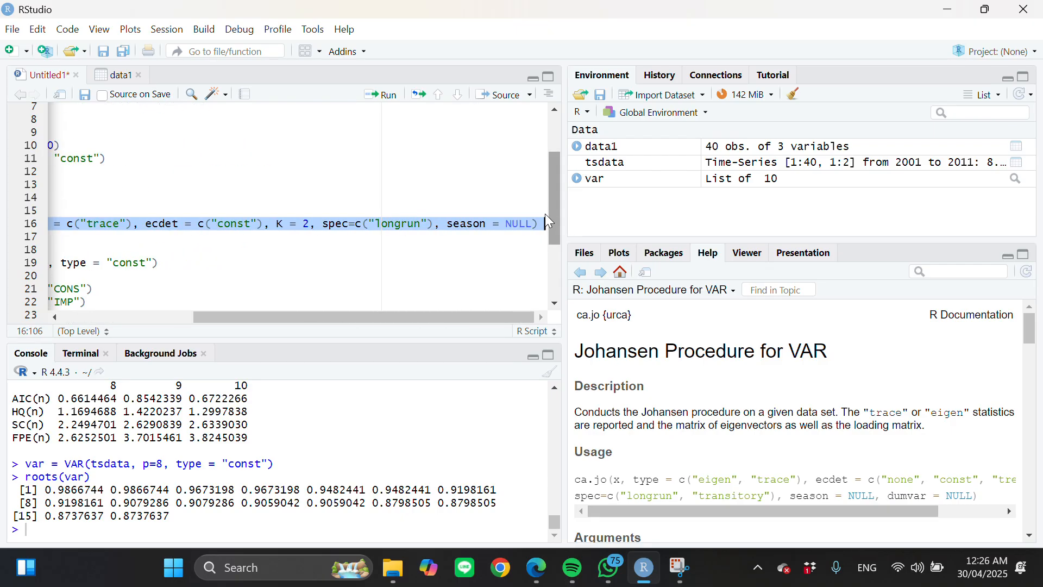
{"action": "left_click", "coordinate": [381, 94]}
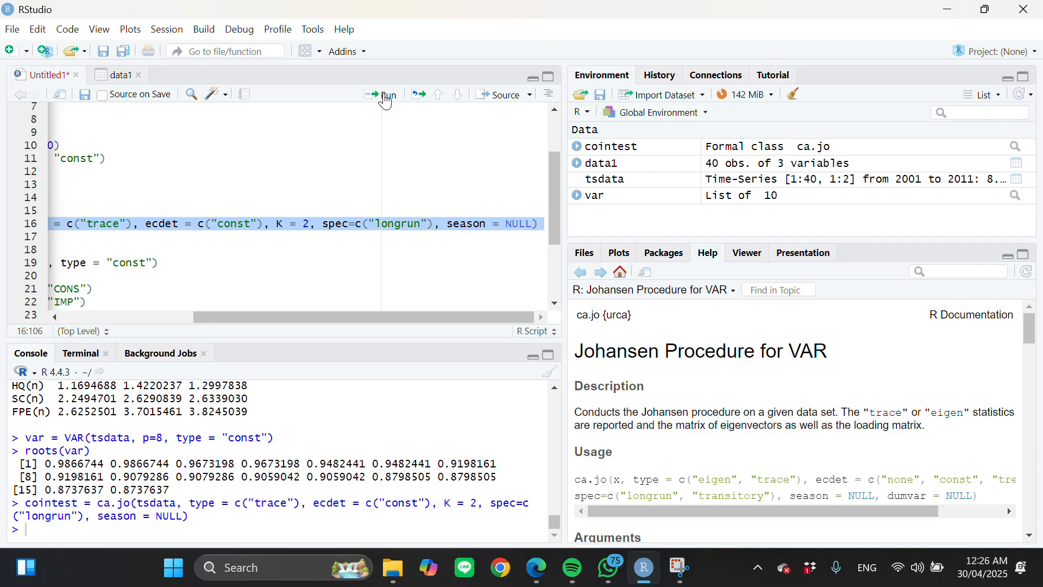
- Run summary(cointest) and review the Johansen test statistics, critical values and cointegration relations in the console
{"action": "scroll", "coordinate": [312, 210], "scroll_direction": "left", "scroll_amount": 5}
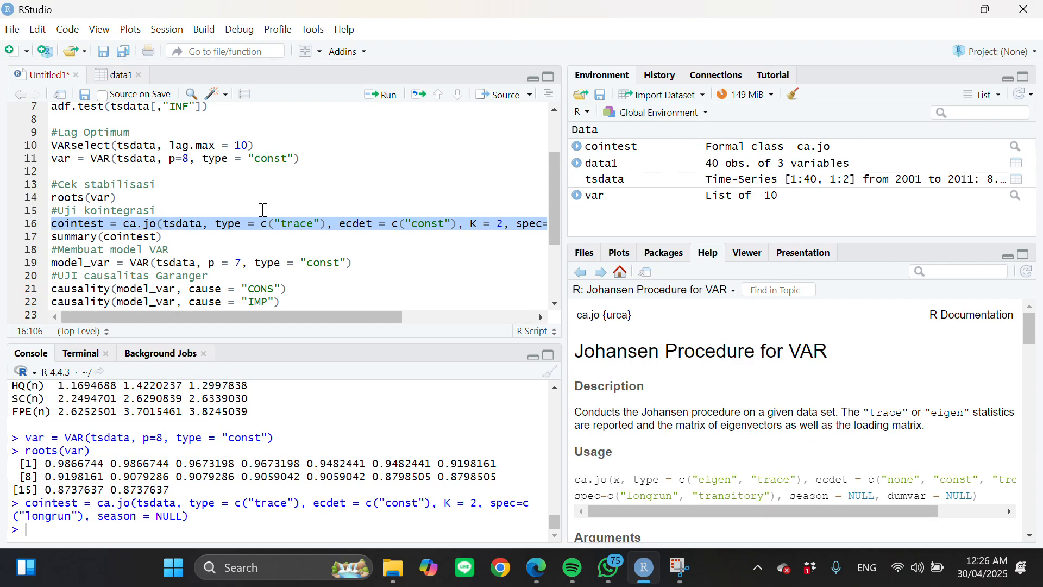
{"action": "left_click_drag", "start_coordinate": [51, 237], "coordinate": [164, 237]}
{"action": "left_click", "coordinate": [382, 97]}
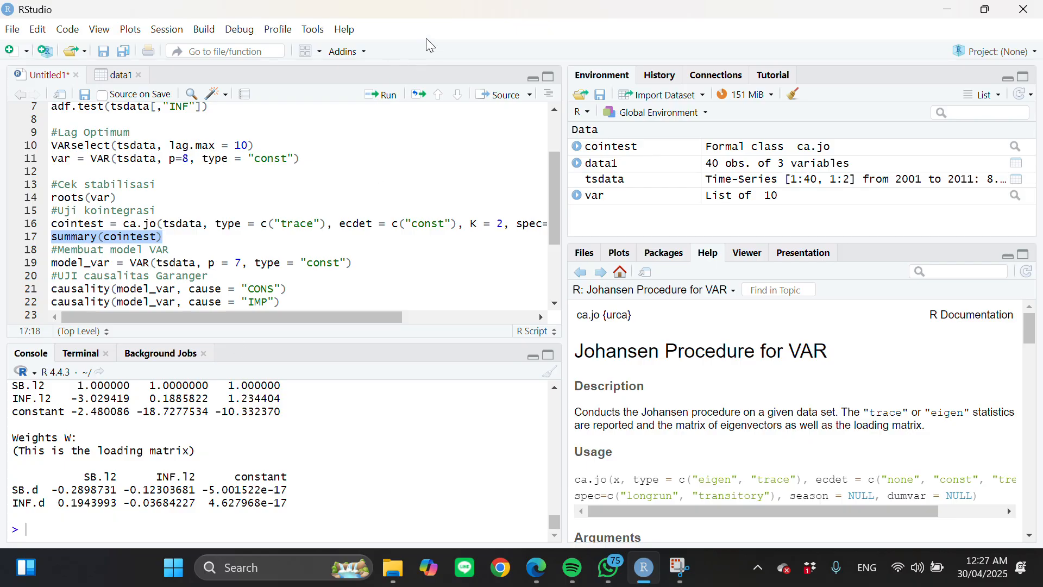
{"action": "scroll", "coordinate": [271, 462], "scroll_direction": "up", "scroll_amount": 4}
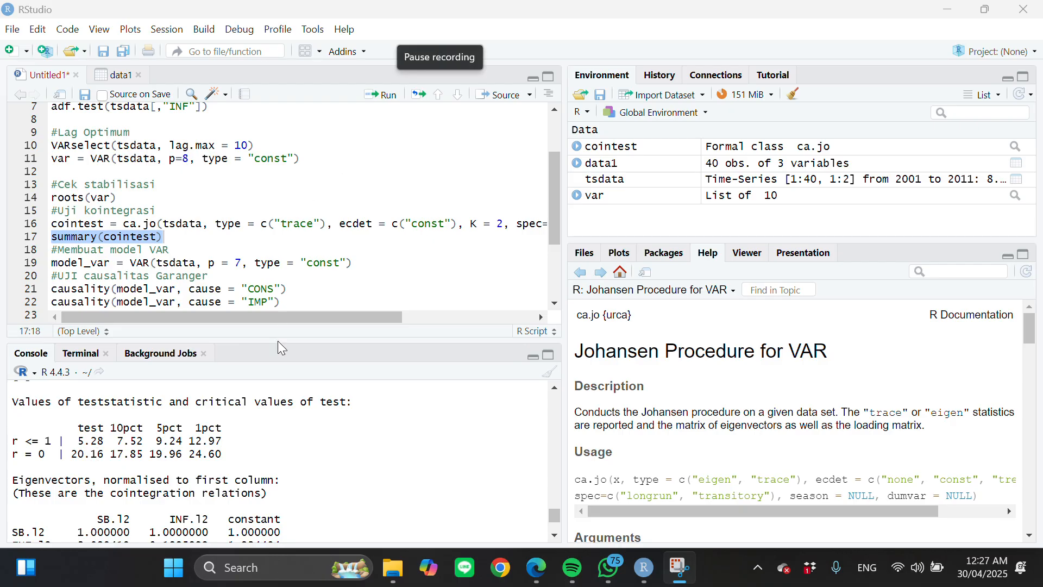
{"action": "scroll", "coordinate": [266, 467], "scroll_direction": "down", "scroll_amount": 2}
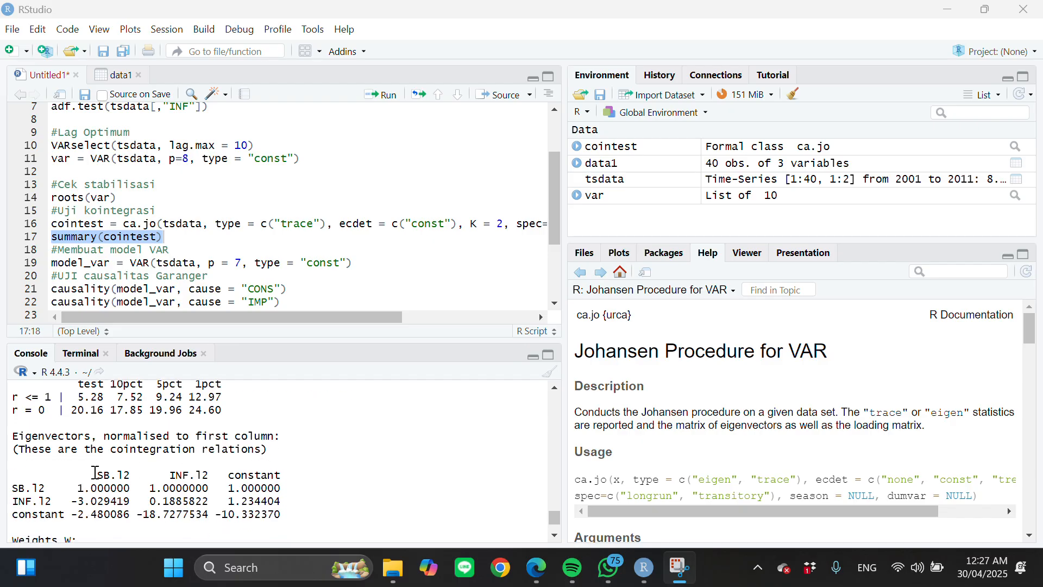
{"action": "left_click", "coordinate": [12, 409]}
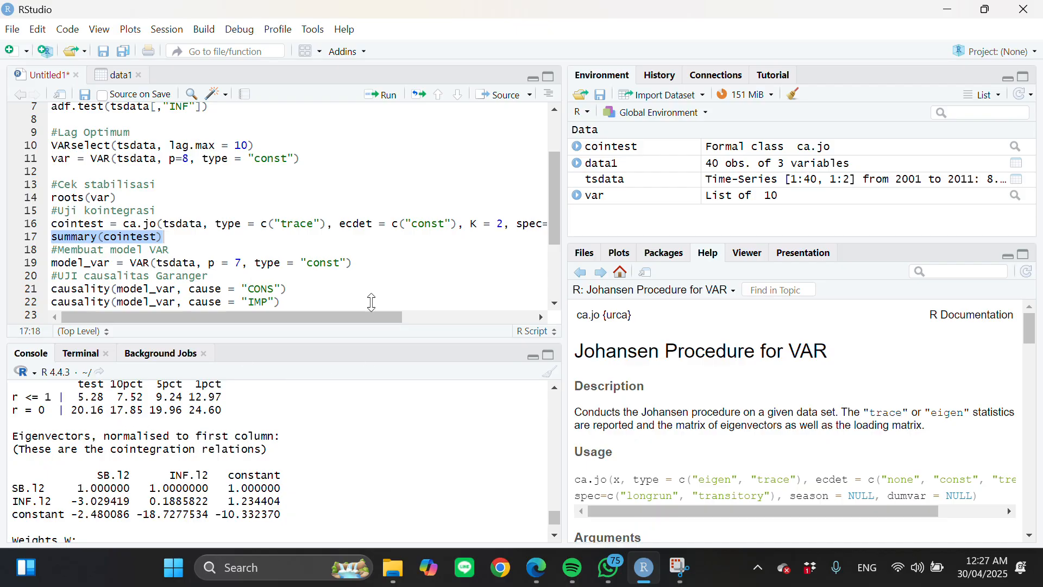
{"action": "left_click", "coordinate": [428, 34]}
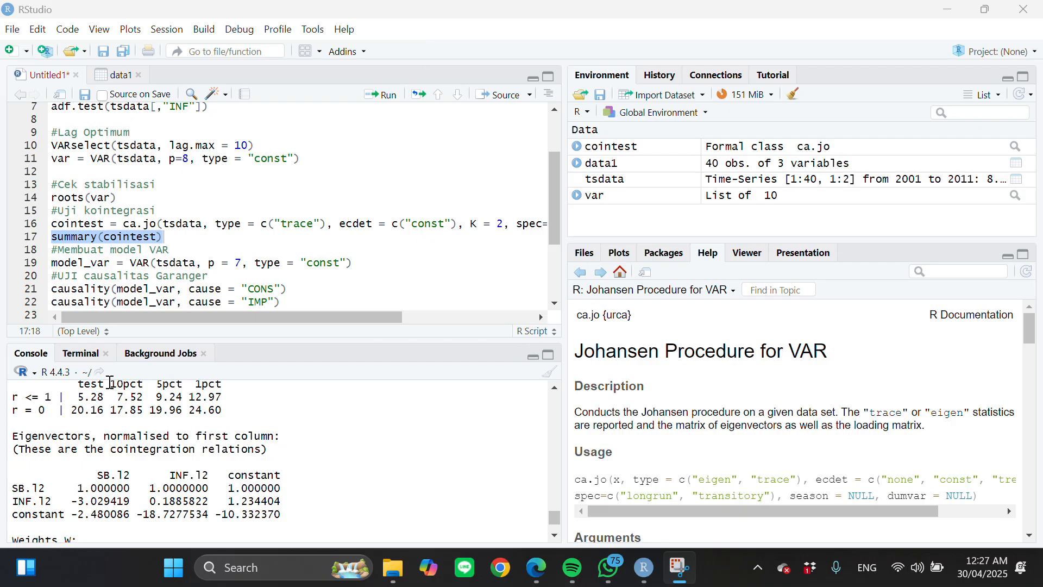
{"action": "left_click_drag", "start_coordinate": [113, 387], "coordinate": [33, 381]}
{"action": "scroll", "coordinate": [236, 484], "scroll_direction": "down", "scroll_amount": 3}
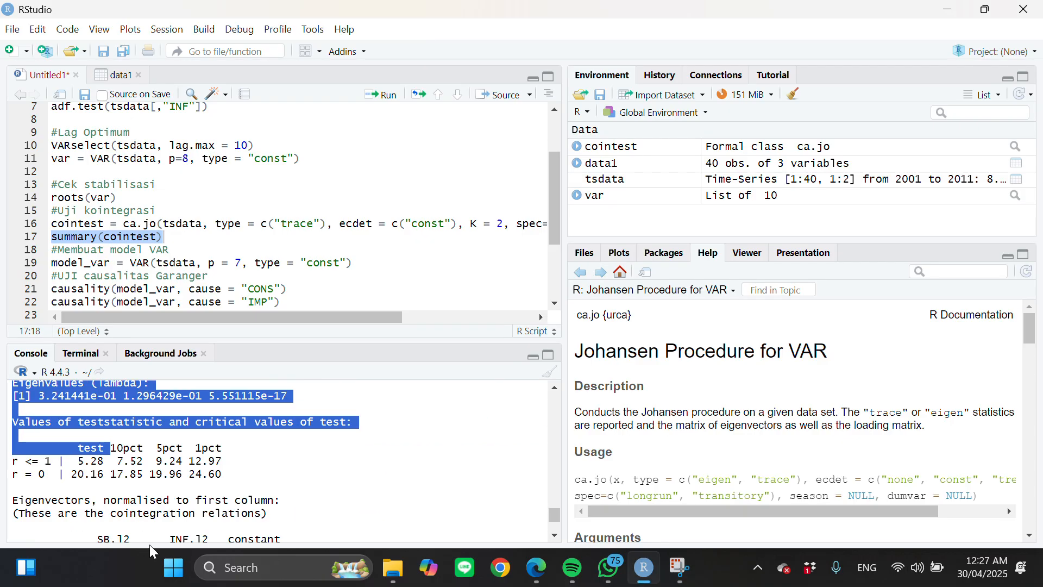
{"action": "left_click", "coordinate": [236, 484]}
{"action": "scroll", "coordinate": [325, 484], "scroll_direction": "down", "scroll_amount": 4}
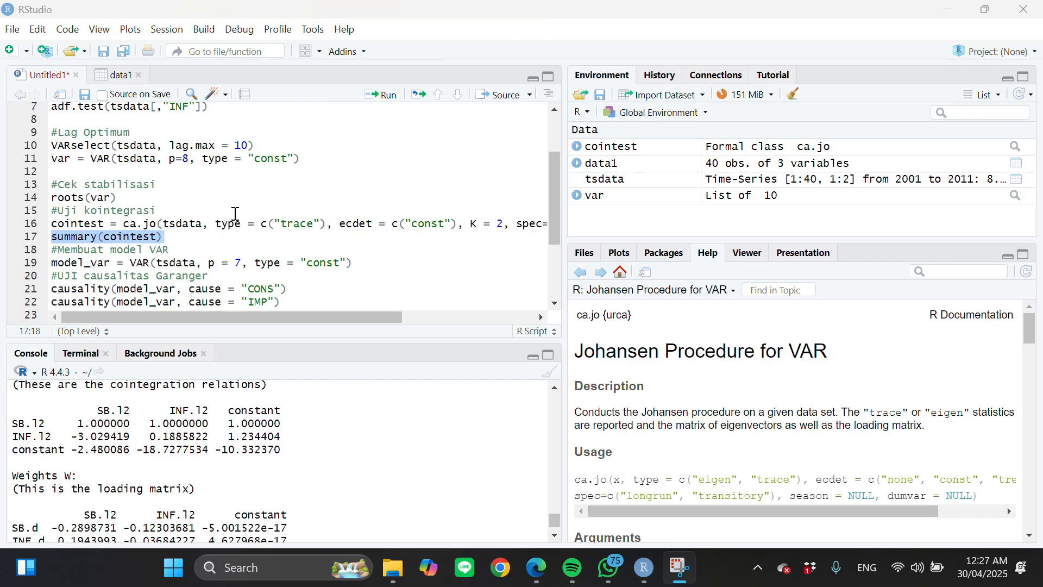
- Insert a blank line below summary(cointest) in the script
{"action": "left_click", "coordinate": [184, 223]}
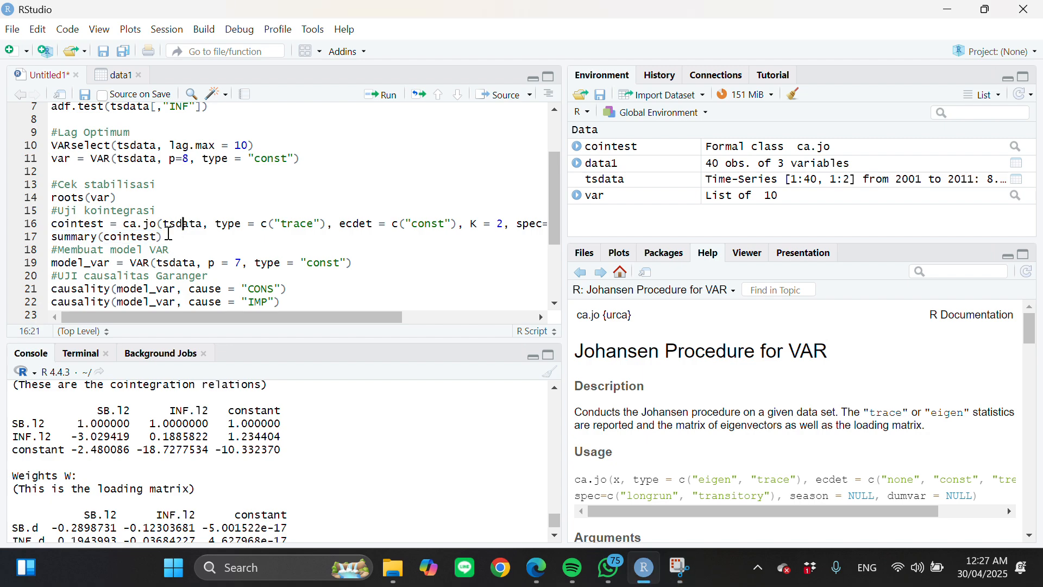
{"action": "left_click", "coordinate": [165, 236]}
{"action": "key", "text": "Return"}
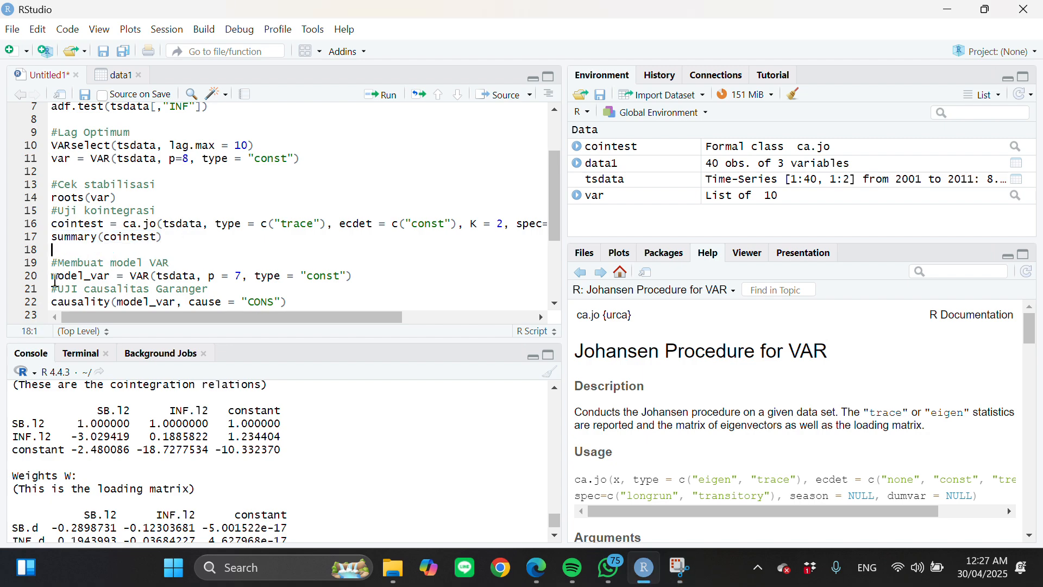
- Set p = 8 in the model_var line and run it to fit the VAR model with type = "const"
{"action": "left_click_drag", "start_coordinate": [55, 280], "coordinate": [240, 276]}
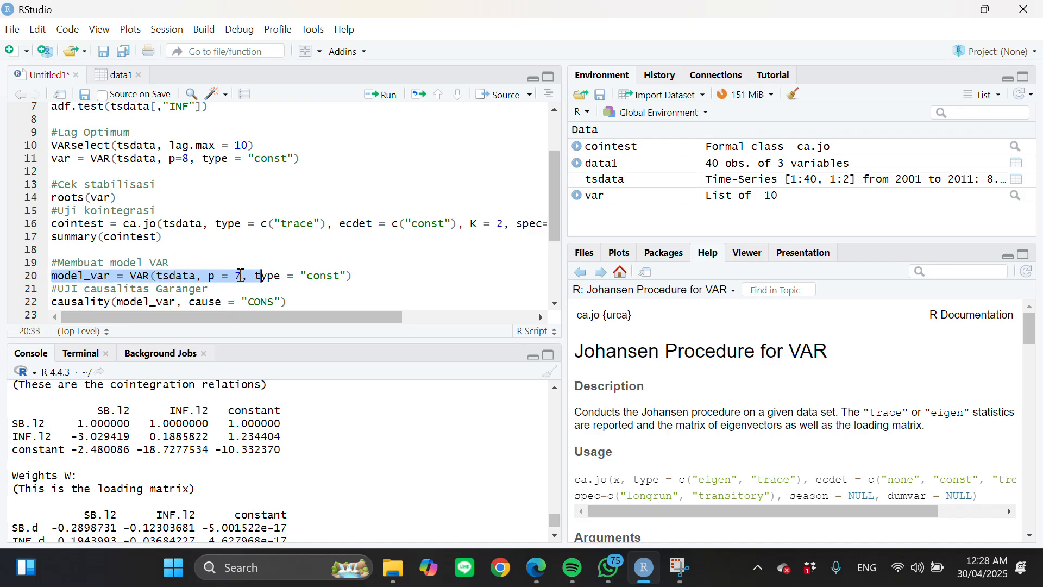
{"action": "left_click", "coordinate": [240, 276]}
{"action": "key", "text": "BackSpace"}
{"action": "type", "text": "8"}
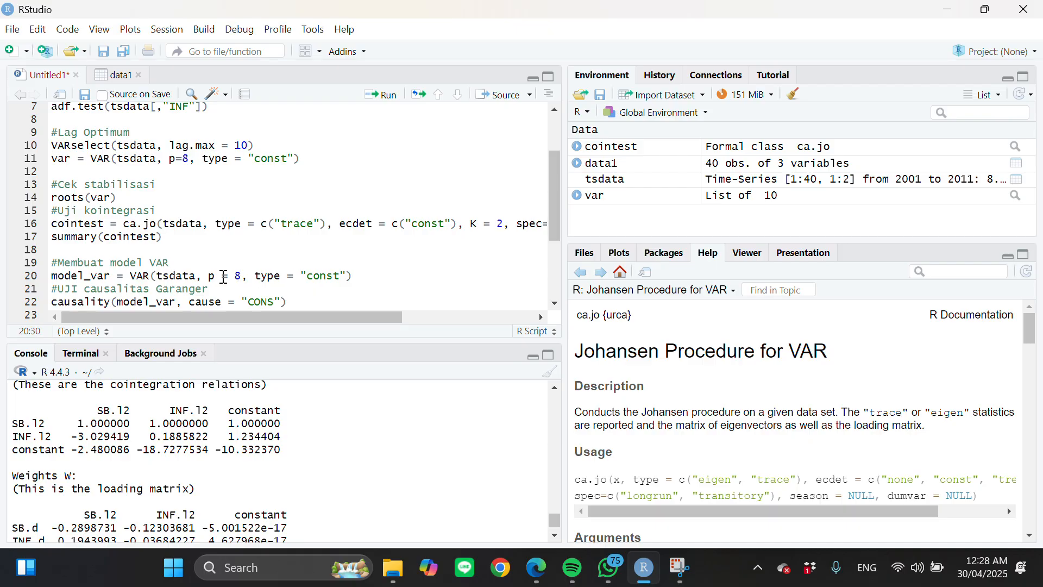
{"action": "left_click_drag", "start_coordinate": [53, 277], "coordinate": [378, 276]}
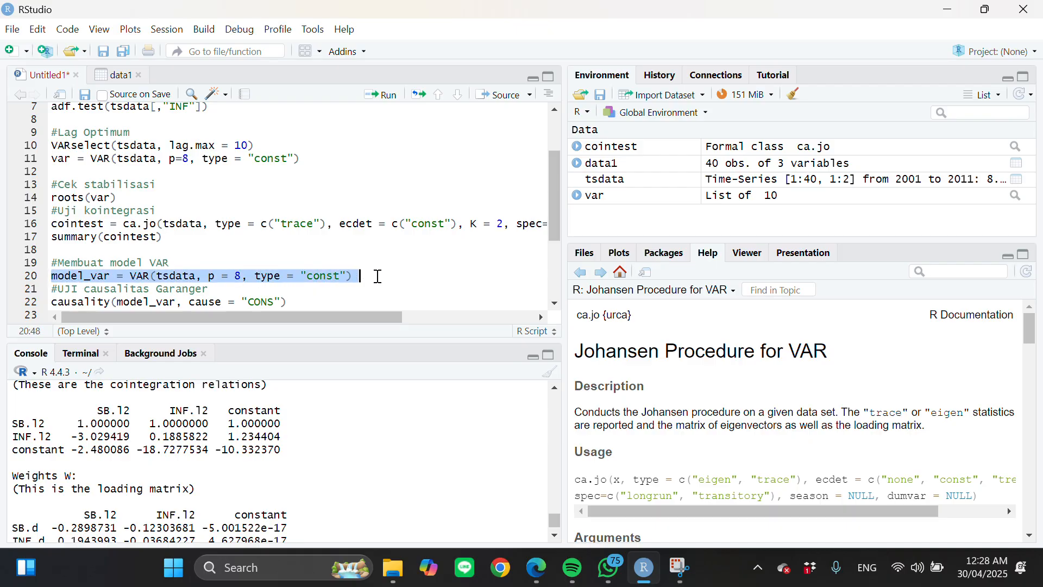
{"action": "left_click", "coordinate": [384, 94]}
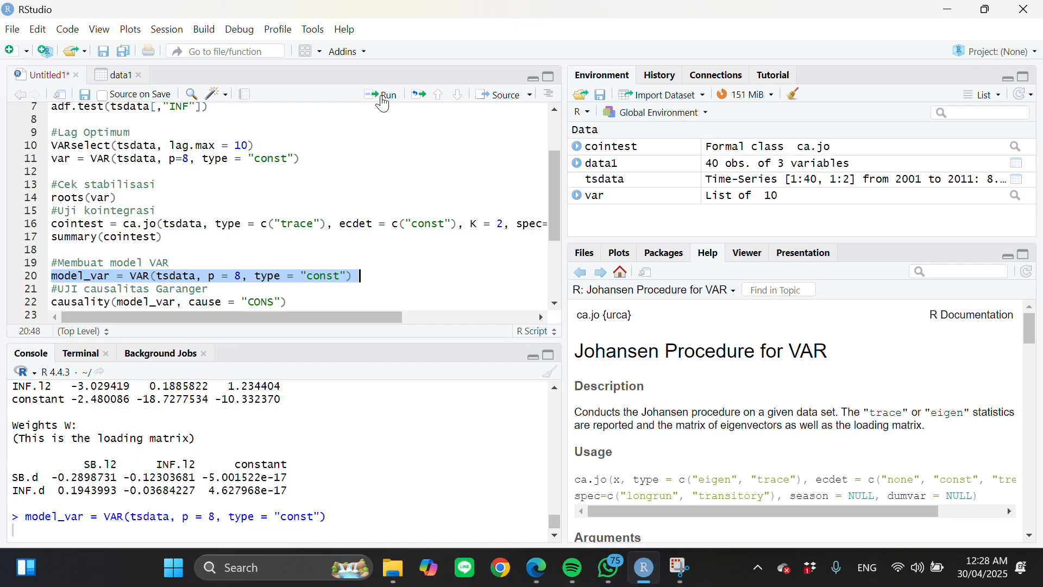
- Insert a blank line between the model_var line and the Granger causality section
{"action": "scroll", "coordinate": [151, 266], "scroll_direction": "down", "scroll_amount": 2}
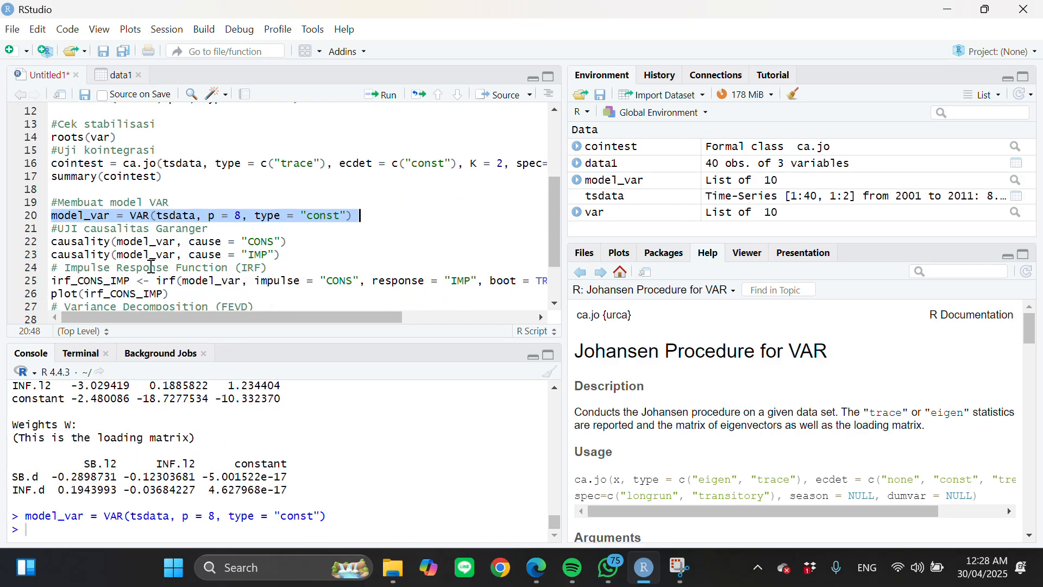
{"action": "left_click", "coordinate": [369, 211]}
{"action": "key", "text": "Return"}
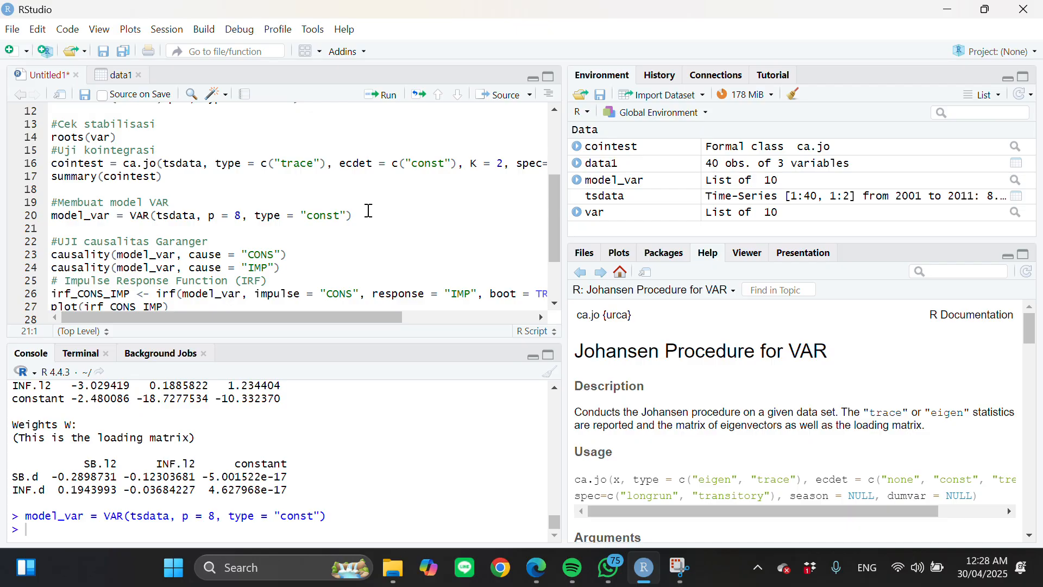
- Change the cause arguments of the two causality lines to "SB" in the first and "INF" in the second
{"action": "scroll", "coordinate": [234, 228], "scroll_direction": "down", "scroll_amount": 1}
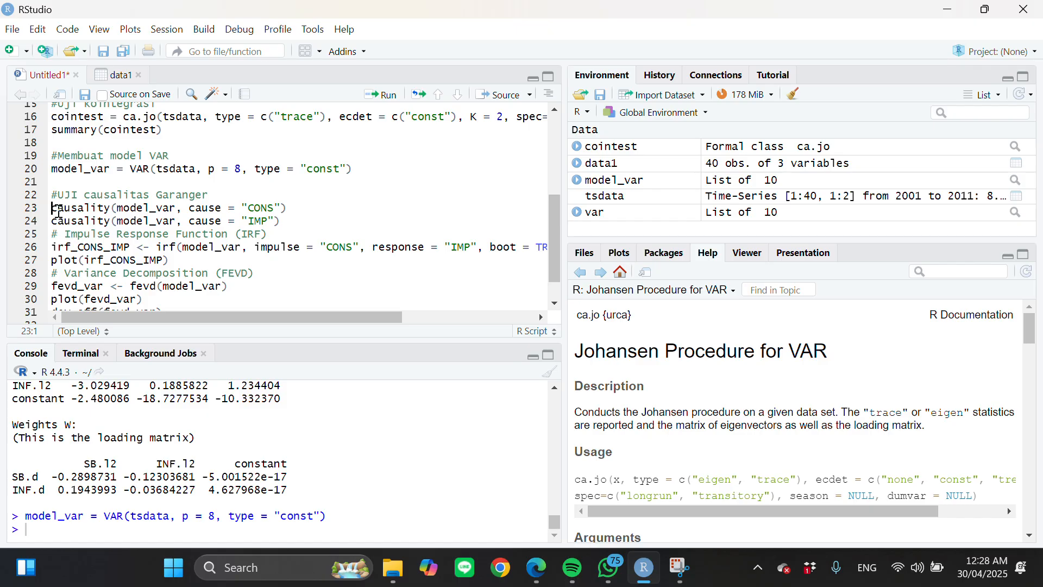
{"action": "left_click_drag", "start_coordinate": [59, 211], "coordinate": [272, 207]}
{"action": "left_click", "coordinate": [277, 209]}
{"action": "key", "text": "BackSpace"}
{"action": "key", "text": "BackSpace"}
{"action": "key", "text": "BackSpace"}
{"action": "key", "text": "BackSpace"}
{"action": "type", "text": "SB"}
{"action": "left_click", "coordinate": [271, 222]}
{"action": "key", "text": "BackSpace"}
{"action": "key", "text": "BackSpace"}
{"action": "type", "text": "NF"}
- Run both causality tests on model_var, with cause = "SB" and with cause = "INF"
{"action": "left_click_drag", "start_coordinate": [54, 209], "coordinate": [279, 208]}
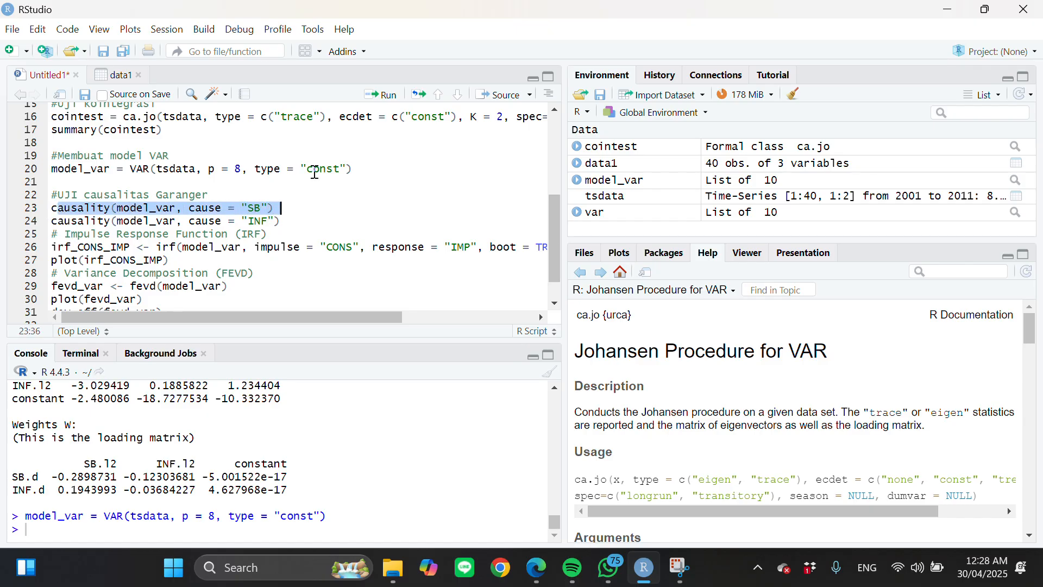
{"action": "left_click", "coordinate": [378, 102]}
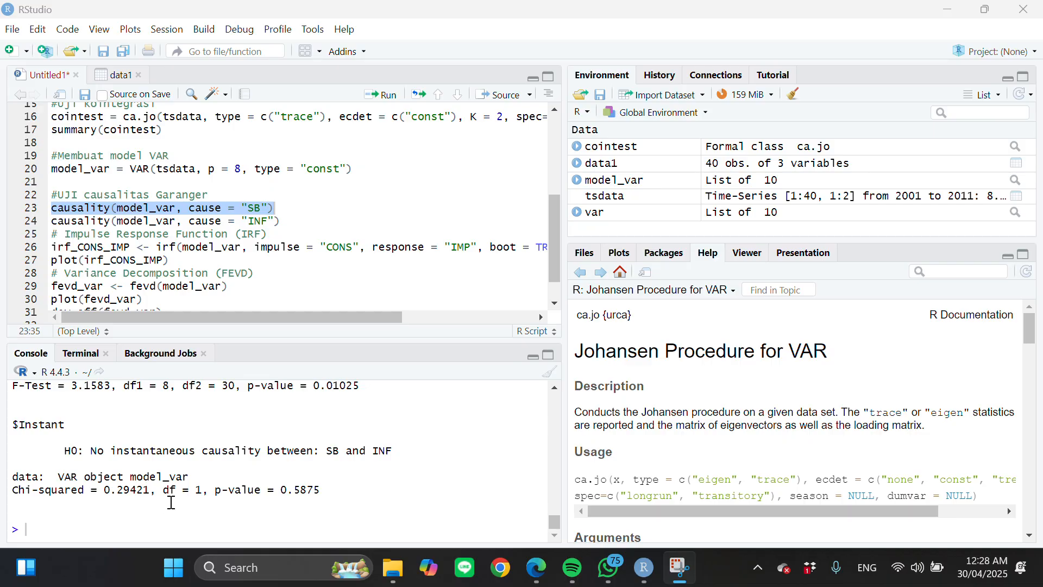
{"action": "left_click_drag", "start_coordinate": [54, 223], "coordinate": [281, 223]}
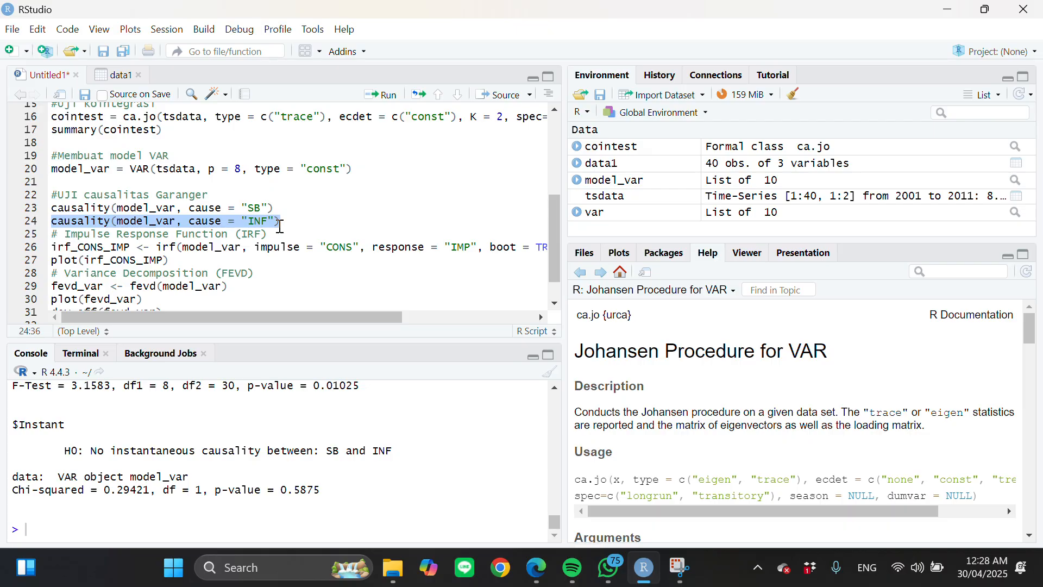
{"action": "left_click", "coordinate": [387, 99]}
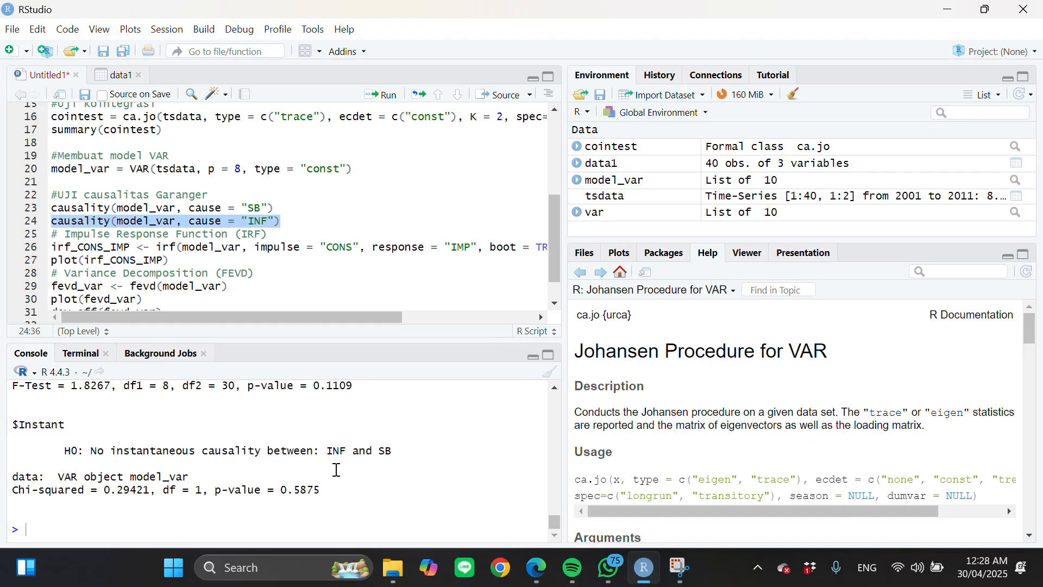
{"action": "key", "text": "ctrl+Return"}
{"action": "key", "text": "ctrl+Return"}
{"action": "key", "text": "ctrl+Return"}
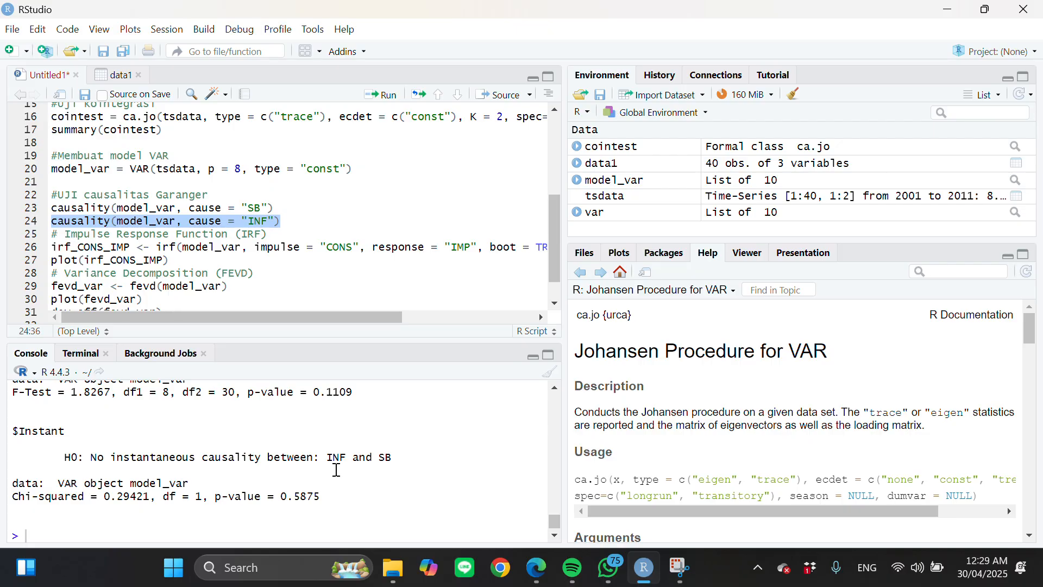
- Insert a blank line below the causality tests and rename the impulse response object in the irf assignment to irf_SB_INF
{"action": "left_click", "coordinate": [300, 223]}
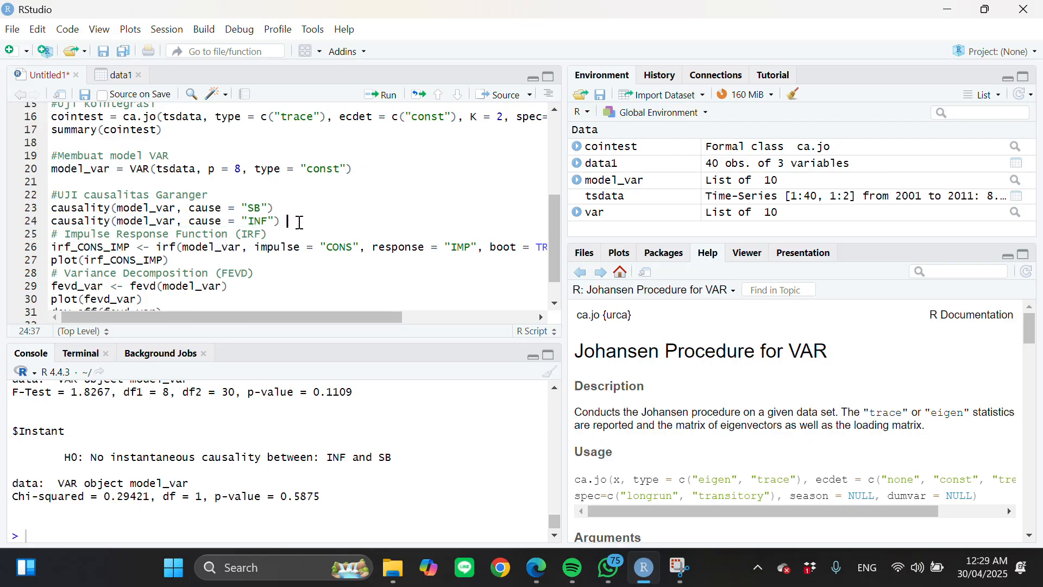
{"action": "key", "text": "Return"}
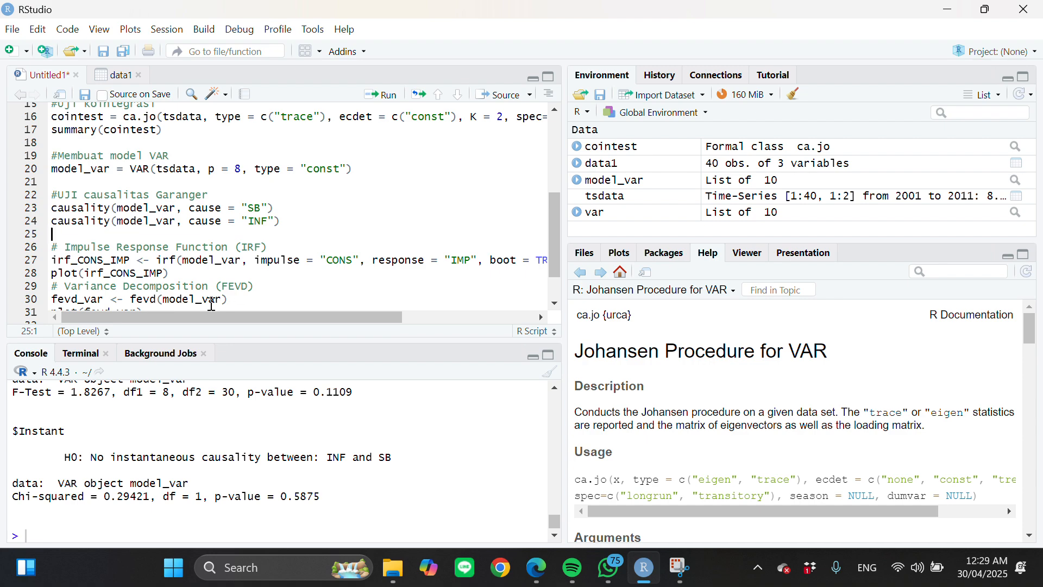
{"action": "scroll", "coordinate": [212, 303], "scroll_direction": "down", "scroll_amount": 2}
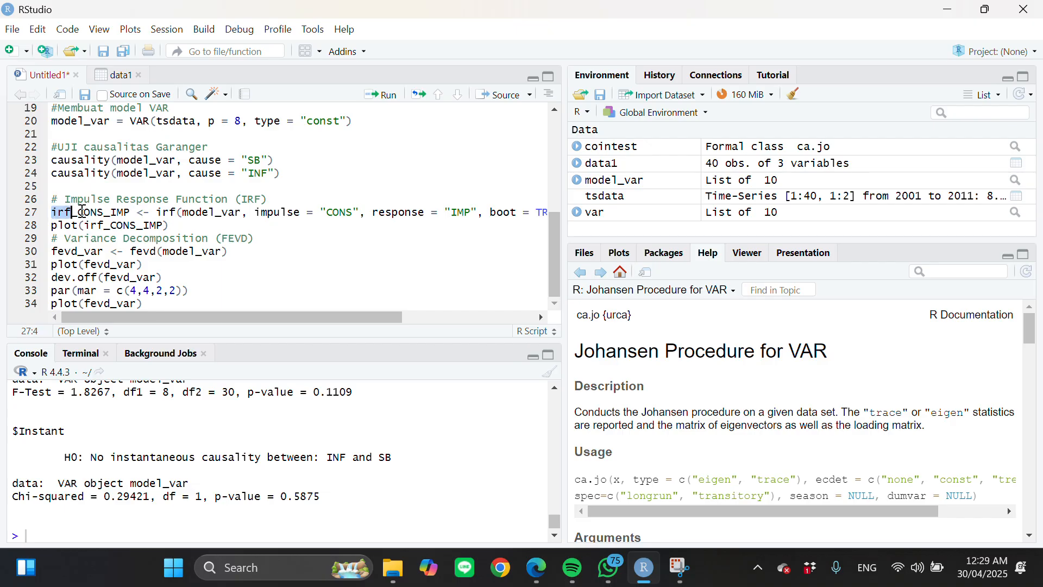
{"action": "left_click", "coordinate": [124, 213]}
{"action": "left_click", "coordinate": [105, 212]}
{"action": "key", "text": "BackSpace"}
{"action": "key", "text": "BackSpace"}
{"action": "key", "text": "BackSpace"}
{"action": "key", "text": "BackSpace"}
{"action": "type", "text": "S"}
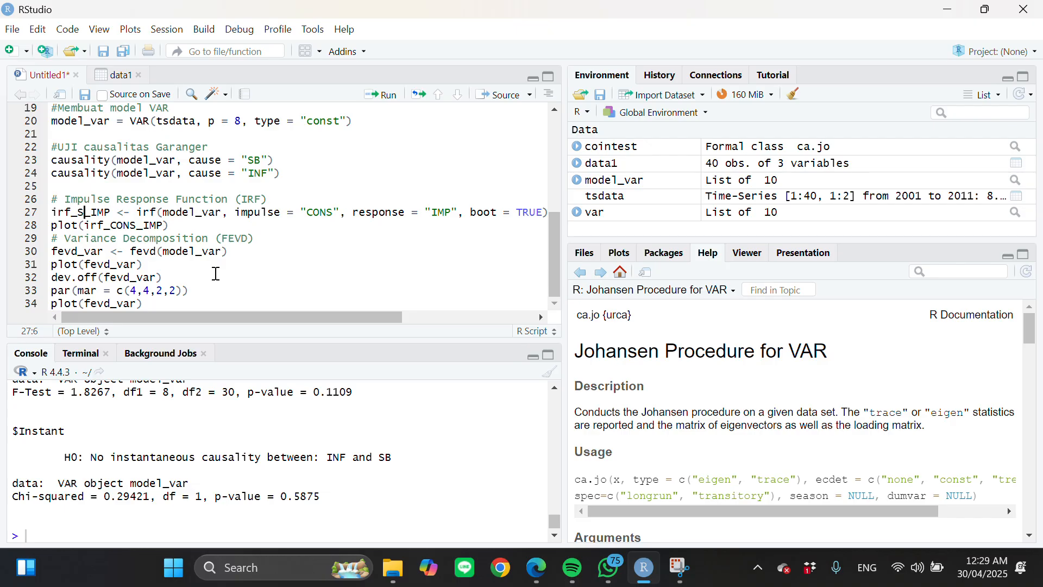
{"action": "type", "text": "B"}
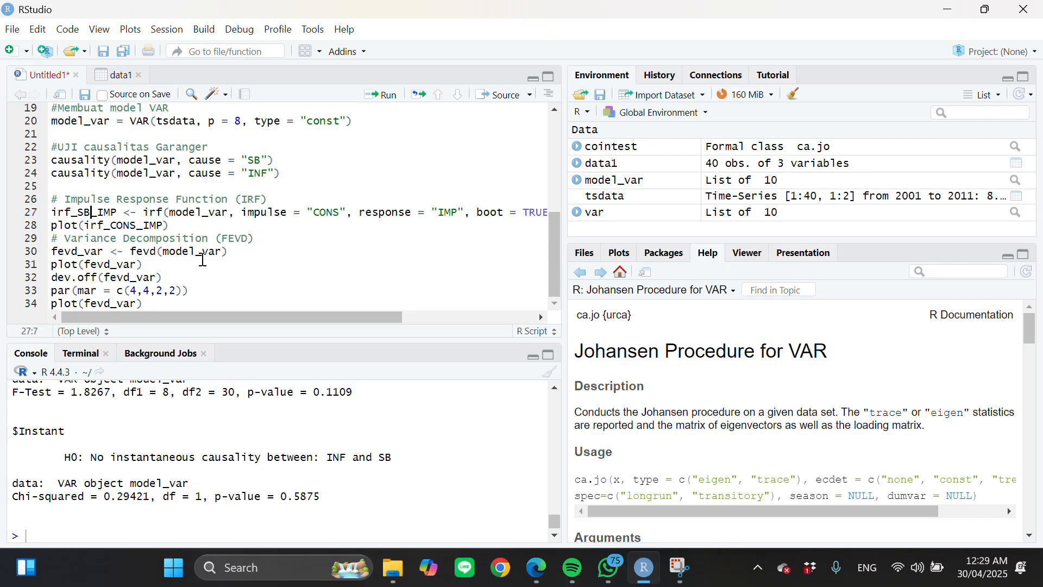
{"action": "left_click", "coordinate": [119, 217]}
{"action": "key", "text": "BackSpace"}
{"action": "key", "text": "BackSpace"}
{"action": "type", "text": "NF"}
- Set impulse to "SB" and response to "INF" in the irf call
{"action": "key", "text": "BackSpace"}
{"action": "key", "text": "BackSpace"}
{"action": "key", "text": "BackSpace"}
{"action": "key", "text": "Delete"}
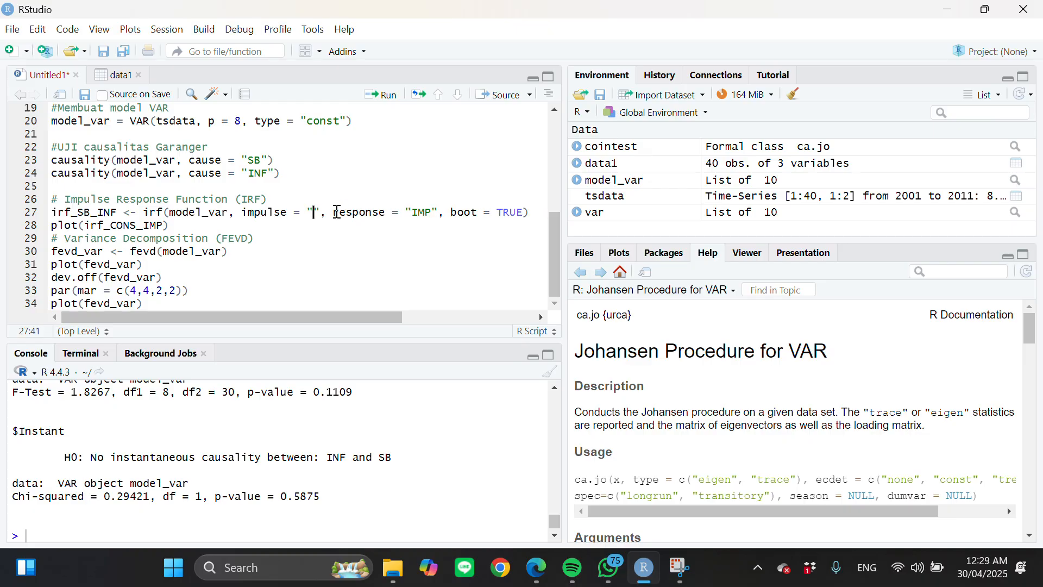
{"action": "type", "text": "SB"}
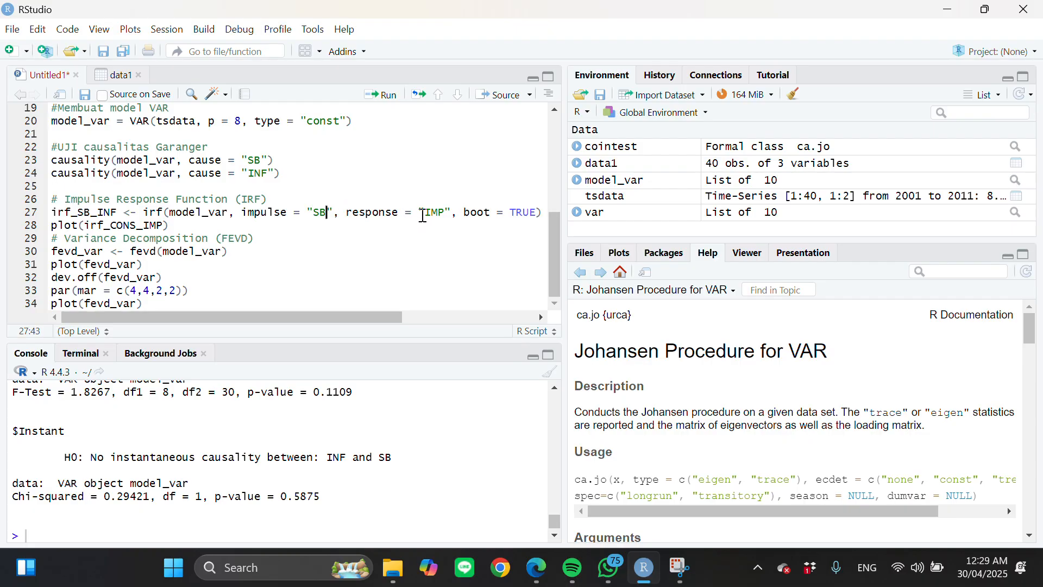
{"action": "left_click_drag", "start_coordinate": [425, 212], "coordinate": [447, 213]}
{"action": "type", "text": "I"}
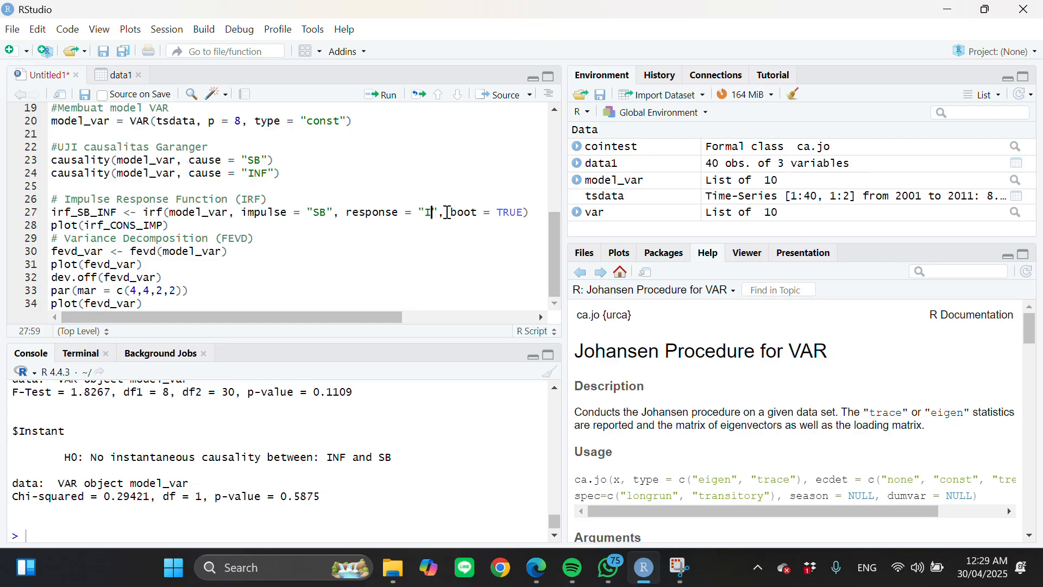
{"action": "type", "text": "NF"}
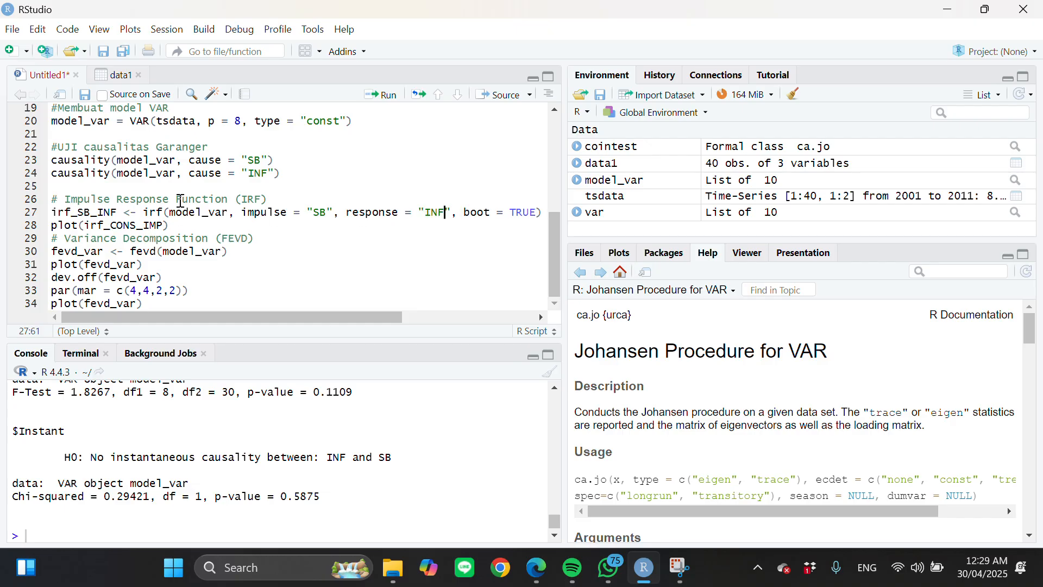
- Run the complete irf_SB_INF line to compute the impulse response function with boot = TRUE
{"action": "left_click_drag", "start_coordinate": [54, 213], "coordinate": [465, 213]}
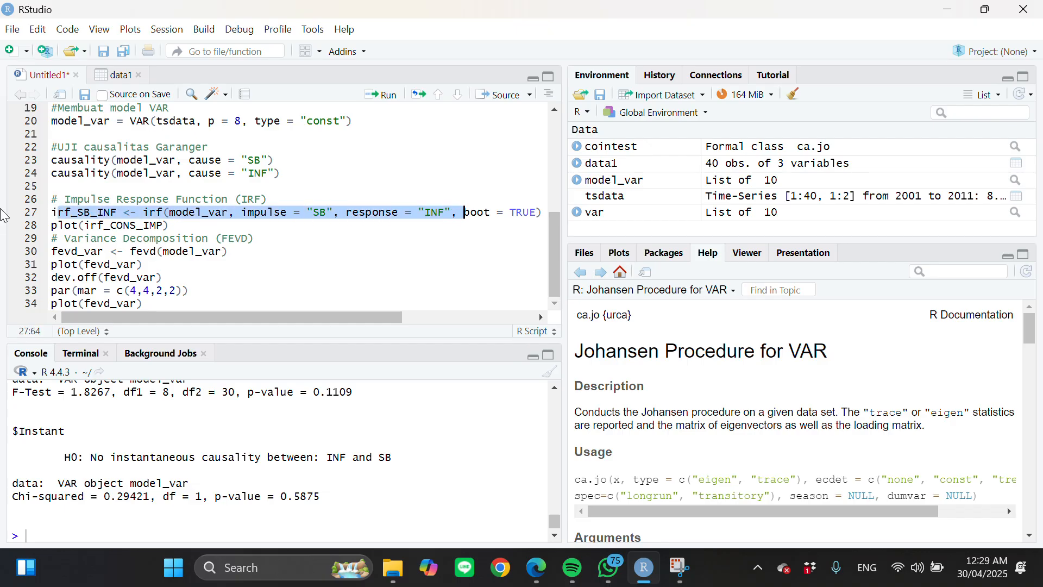
{"action": "left_click_drag", "start_coordinate": [52, 213], "coordinate": [138, 213]}
{"action": "left_click_drag", "start_coordinate": [214, 218], "coordinate": [540, 212]}
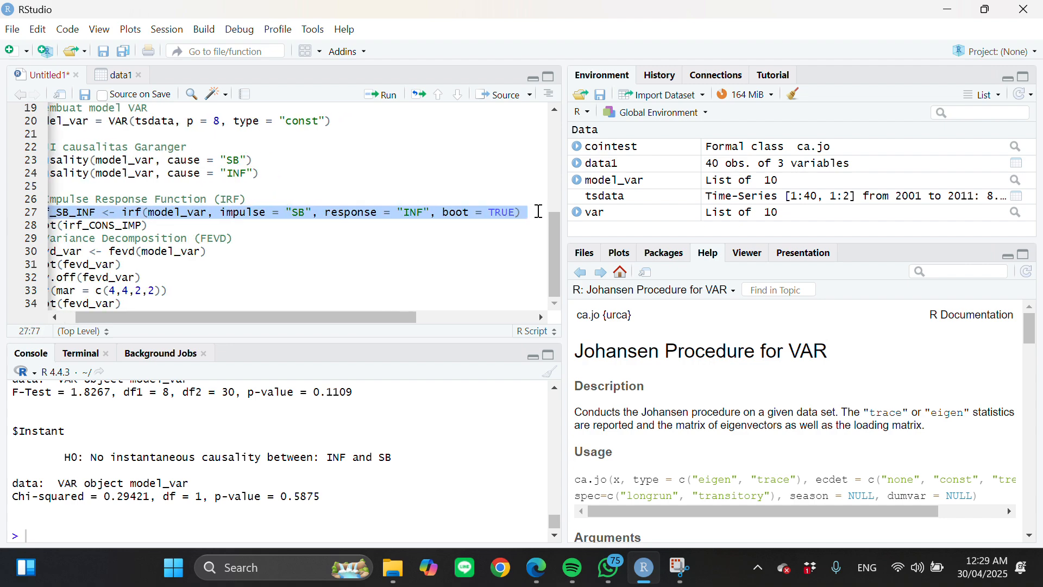
{"action": "left_click", "coordinate": [381, 94]}
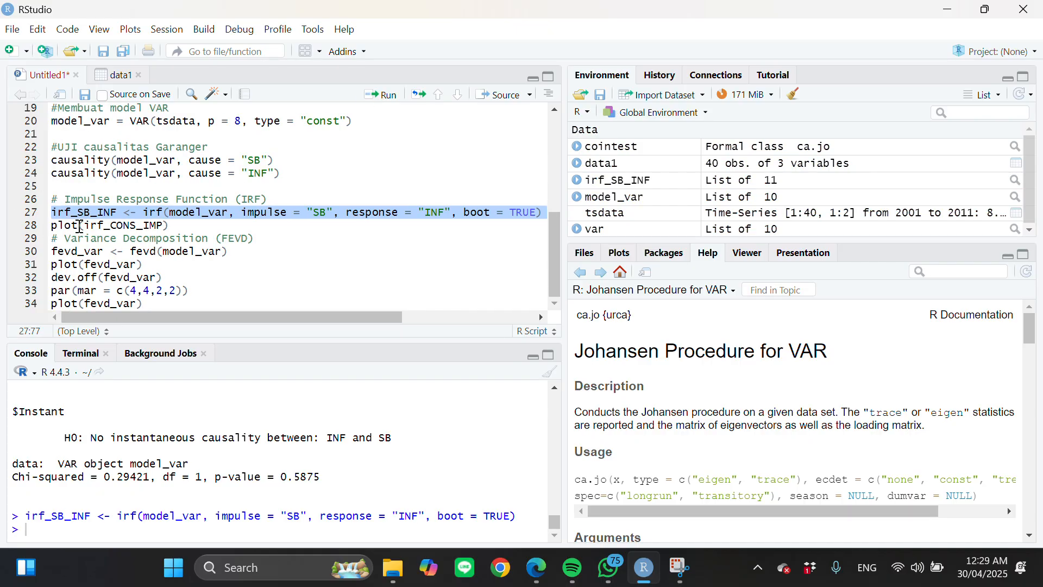
- Change the argument of the impulse response plot call from the old object name to irf_SB_INF
{"action": "left_click", "coordinate": [133, 224]}
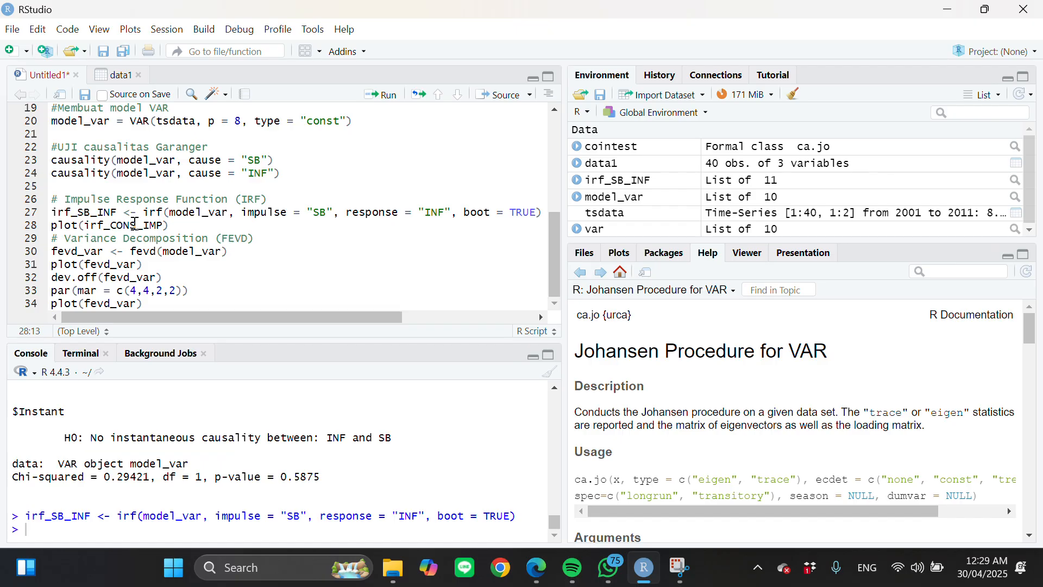
{"action": "key", "text": "BackSpace"}
{"action": "key", "text": "BackSpace"}
{"action": "key", "text": "BackSpace"}
{"action": "key", "text": "BackSpace"}
{"action": "type", "text": "SB"}
{"action": "key", "text": "BackSpace"}
{"action": "type", "text": "N"}
{"action": "key", "text": "Delete"}
{"action": "type", "text": "F"}
- Run the plot(irf_SB_INF) line to draw the impulse response and insert a blank line below it
{"action": "left_click_drag", "start_coordinate": [169, 227], "coordinate": [54, 229]}
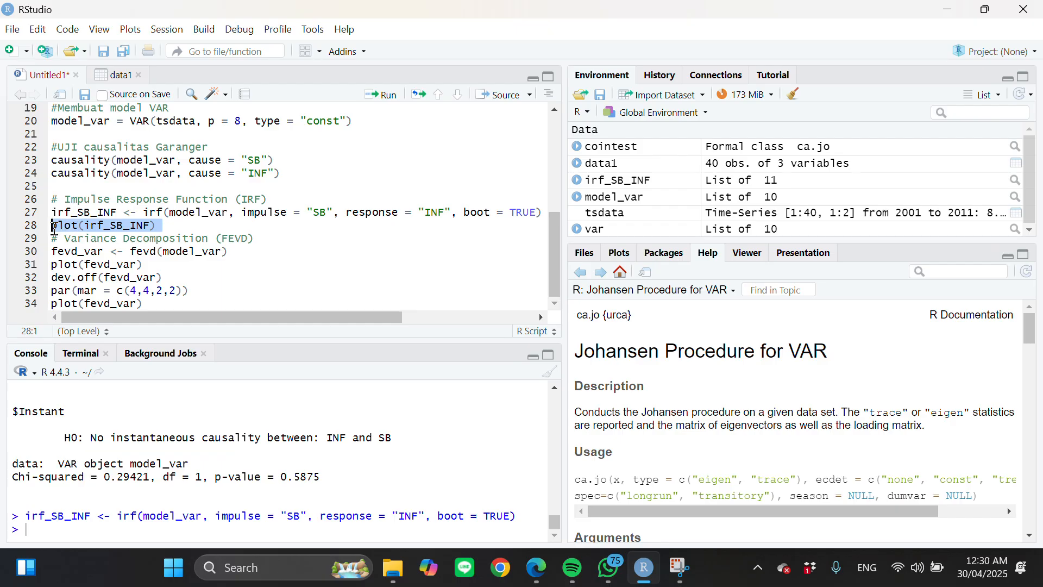
{"action": "left_click", "coordinate": [383, 96]}
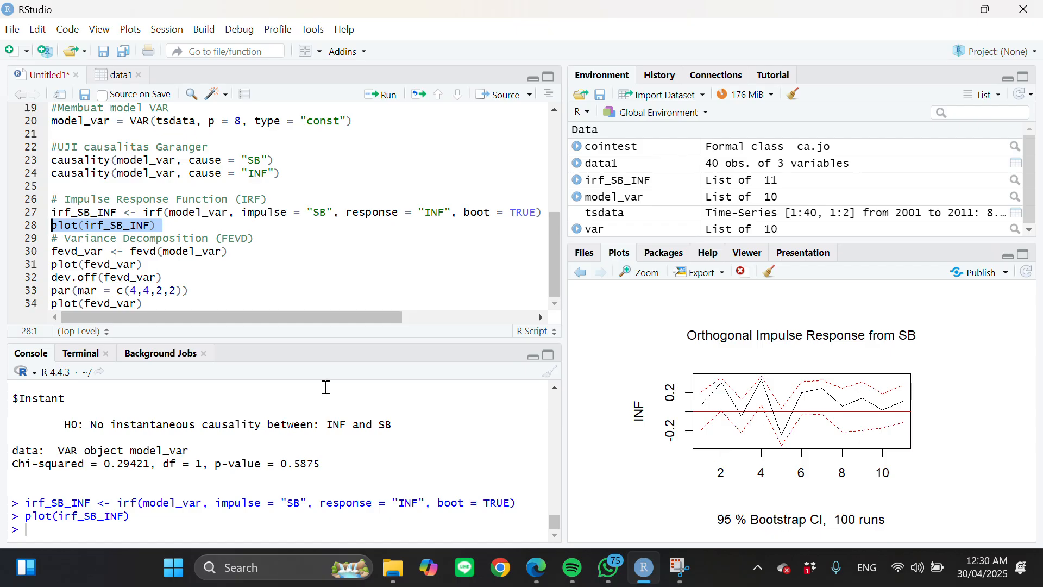
{"action": "left_click", "coordinate": [197, 228]}
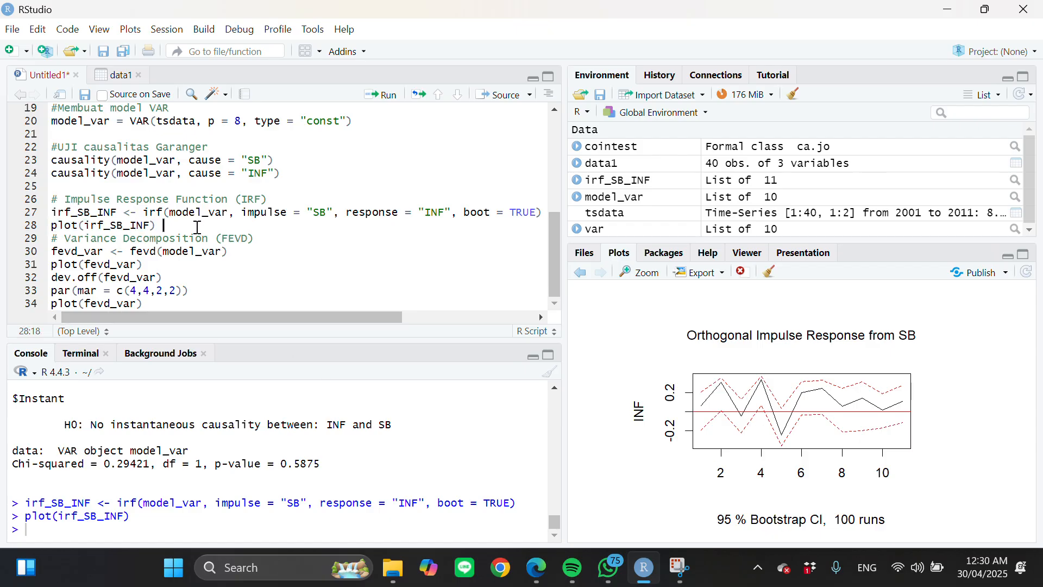
{"action": "key", "text": "Return"}
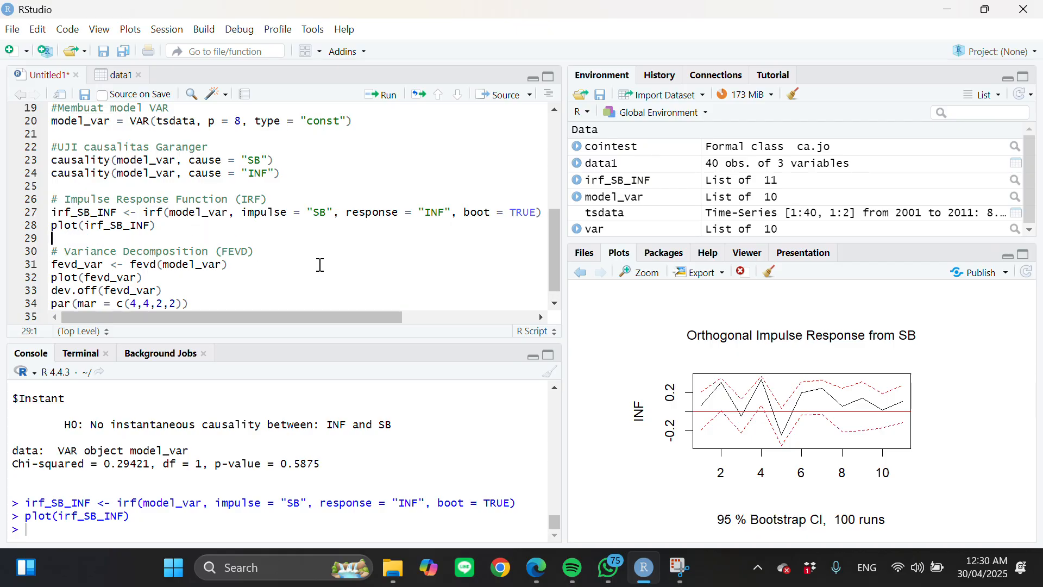
- Run the fevd(model_var) assignment and the first plot(fevd_var) line to compute and plot the variance decomposition
{"action": "scroll", "coordinate": [320, 266], "scroll_direction": "down", "scroll_amount": 1}
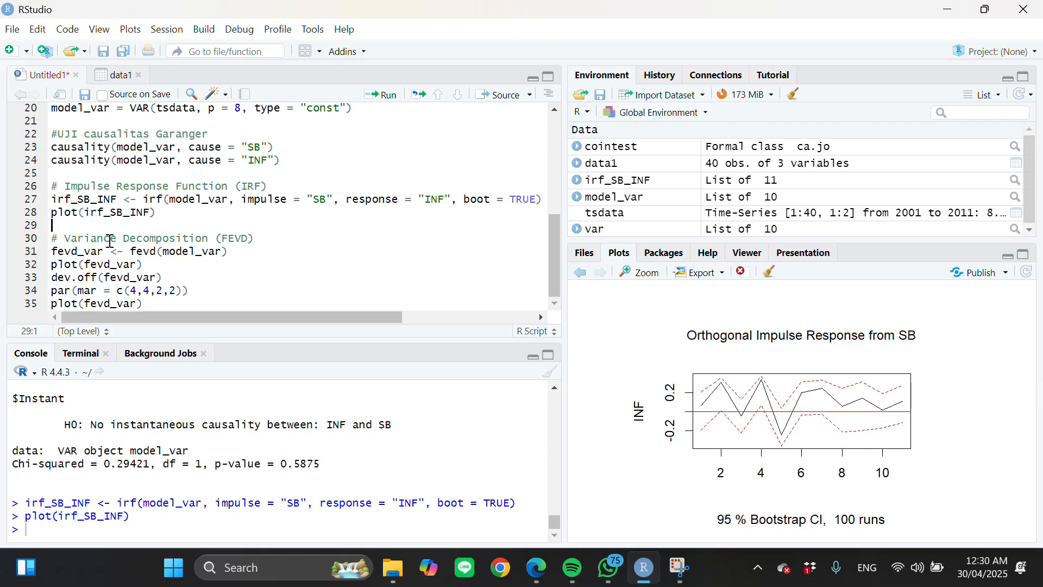
{"action": "left_click_drag", "start_coordinate": [52, 252], "coordinate": [228, 253]}
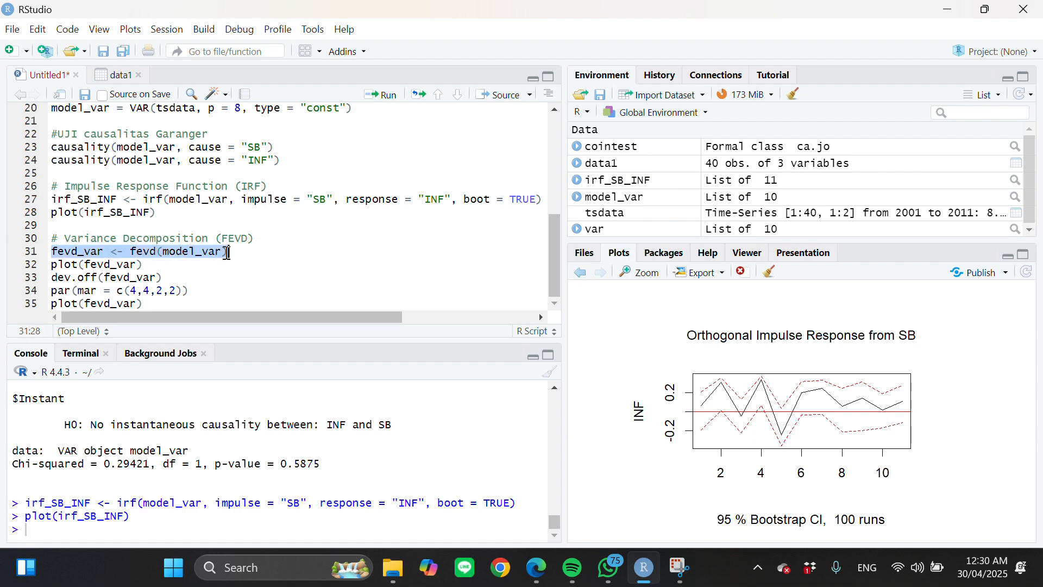
{"action": "left_click", "coordinate": [383, 96]}
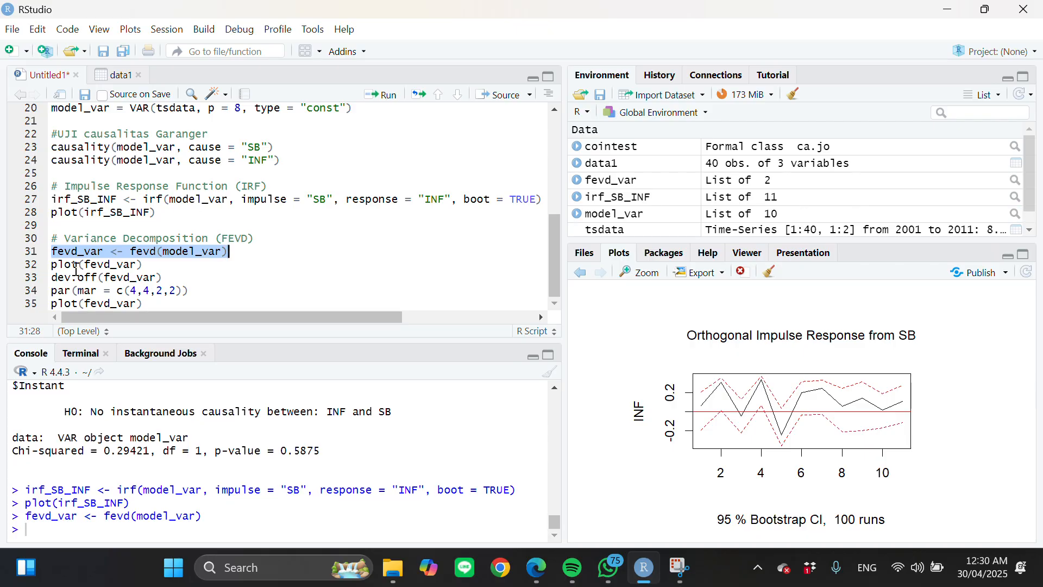
{"action": "left_click_drag", "start_coordinate": [52, 265], "coordinate": [151, 265]}
{"action": "left_click", "coordinate": [384, 96]}
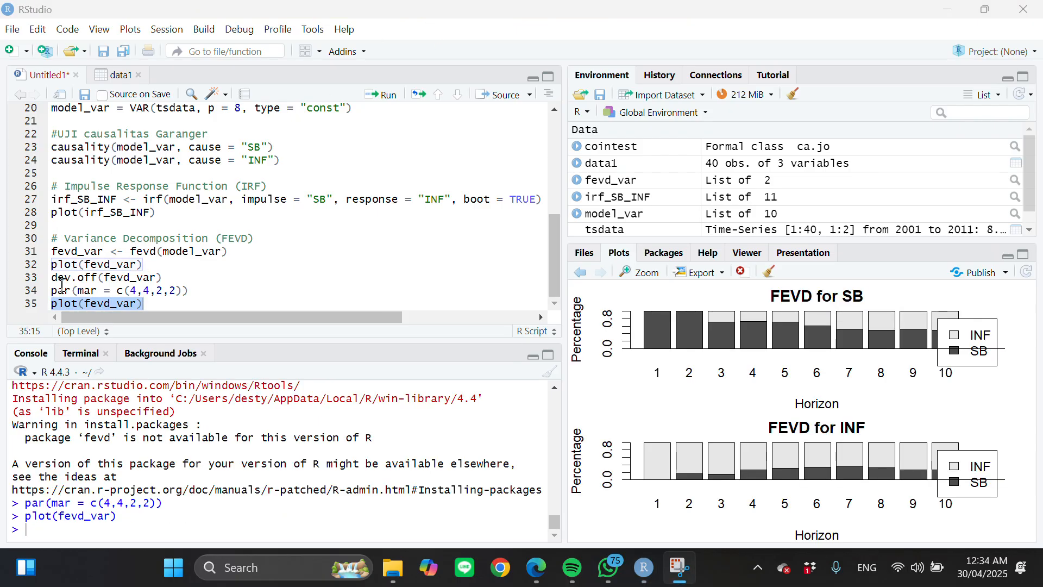
{"action": "left_click_drag", "start_coordinate": [52, 291], "coordinate": [181, 286]}
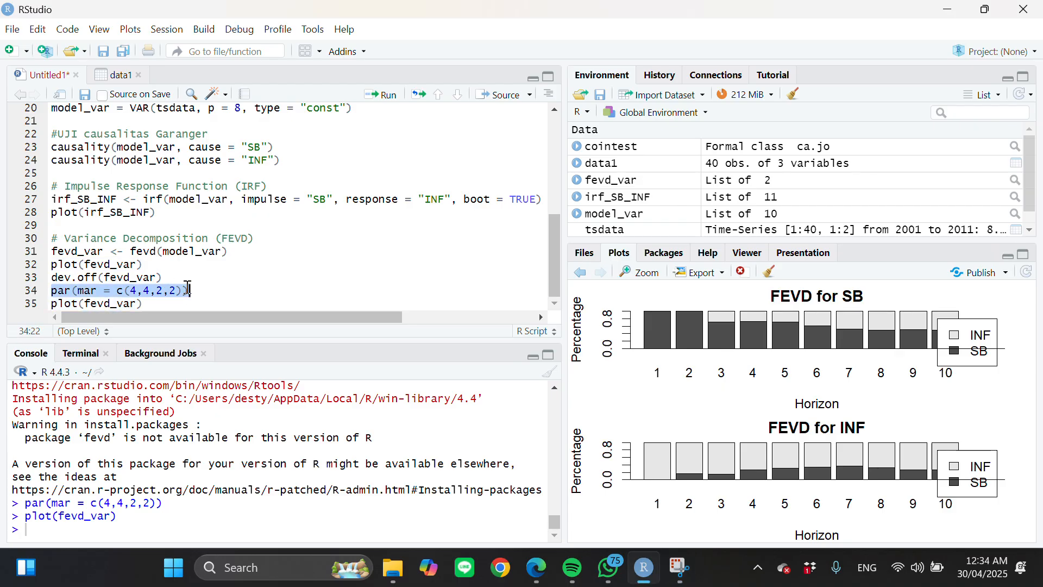
{"action": "left_click", "coordinate": [161, 306]}
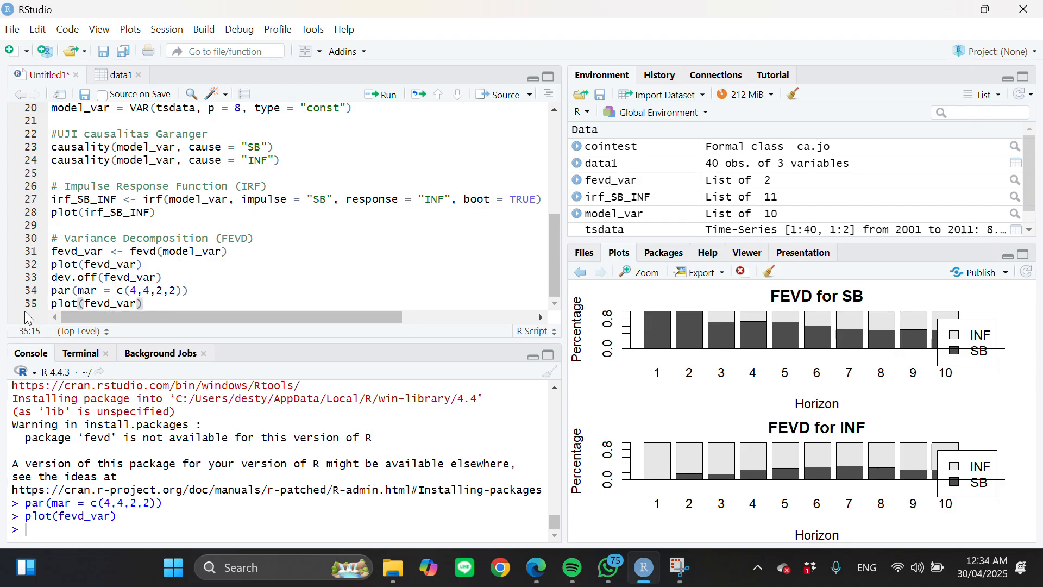